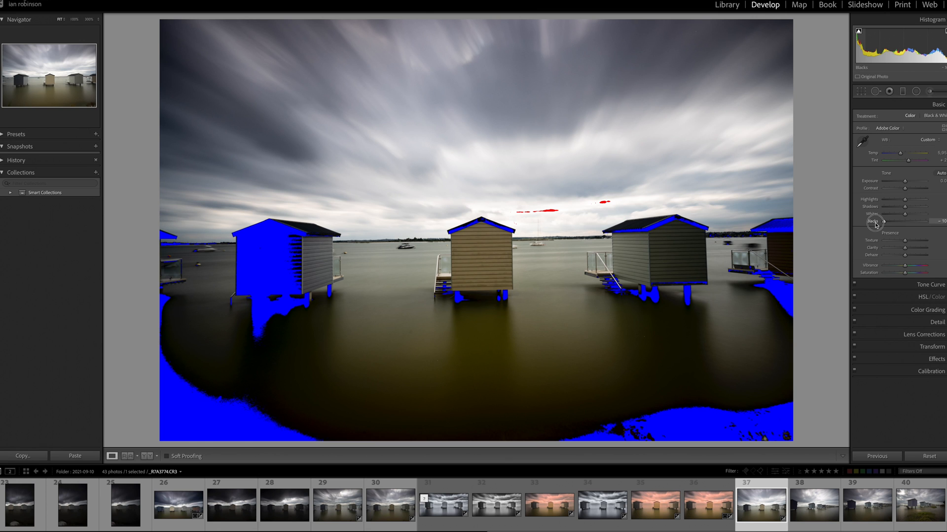
# Set the Blacks close to neutral and pull the Highlights down almost to their minimum to recover the bright sky.
pyautogui.moveTo(876, 224); pyautogui.dragTo(905, 228)
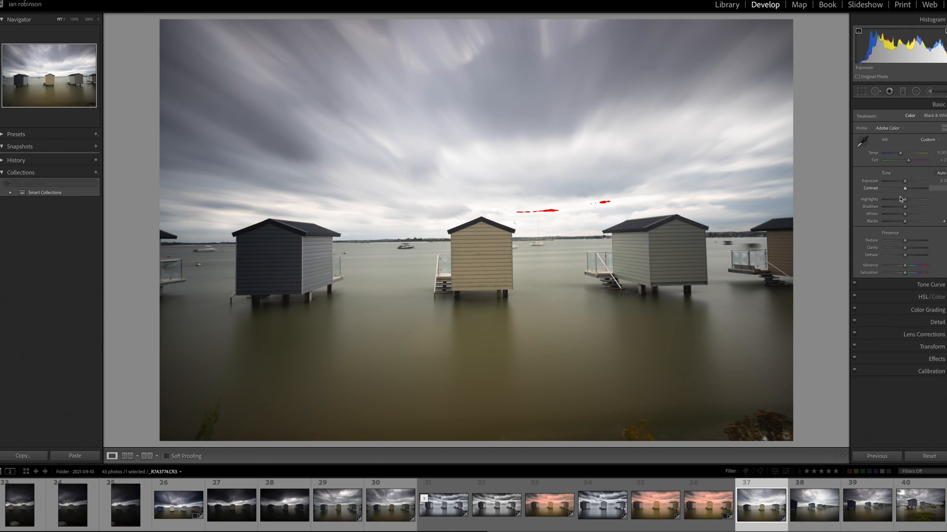
pyautogui.moveTo(906, 202); pyautogui.dragTo(865, 207)
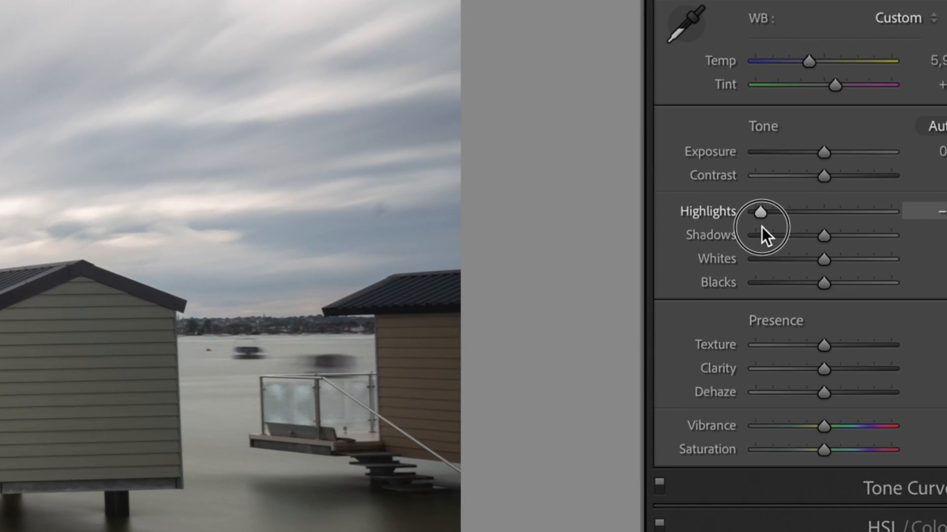
pyautogui.moveTo(831, 206); pyautogui.dragTo(875, 209)
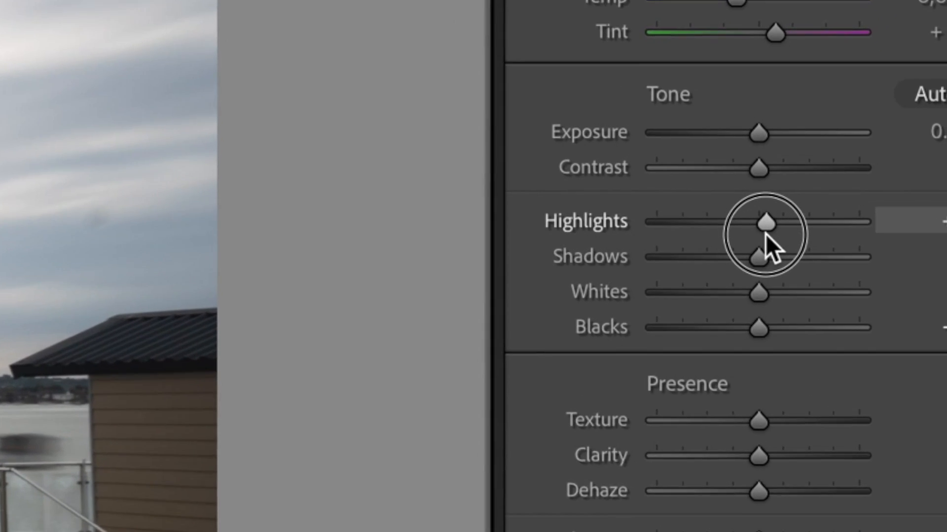
pyautogui.moveTo(800, 226); pyautogui.dragTo(700, 229)
pyautogui.moveTo(511, 254); pyautogui.dragTo(543, 259)
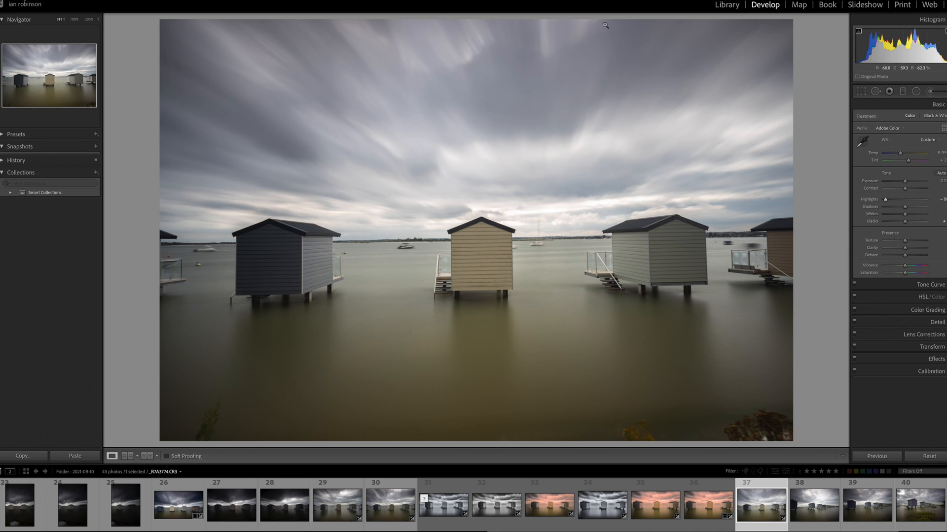
# Compare the raw beach hut photo _R7A3774.CR3 with its finished pink-sky edit, ending on the raw photo.
pyautogui.click(554, 506)
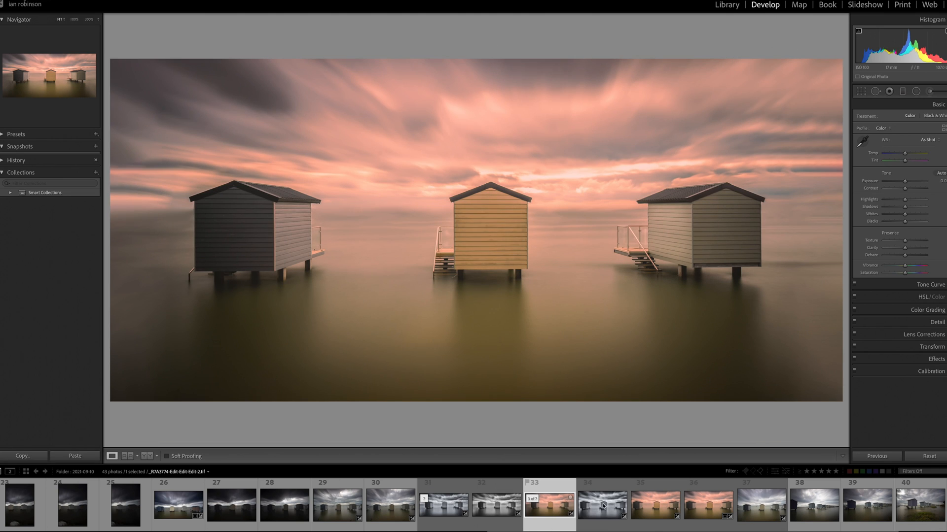
pyautogui.click(766, 508)
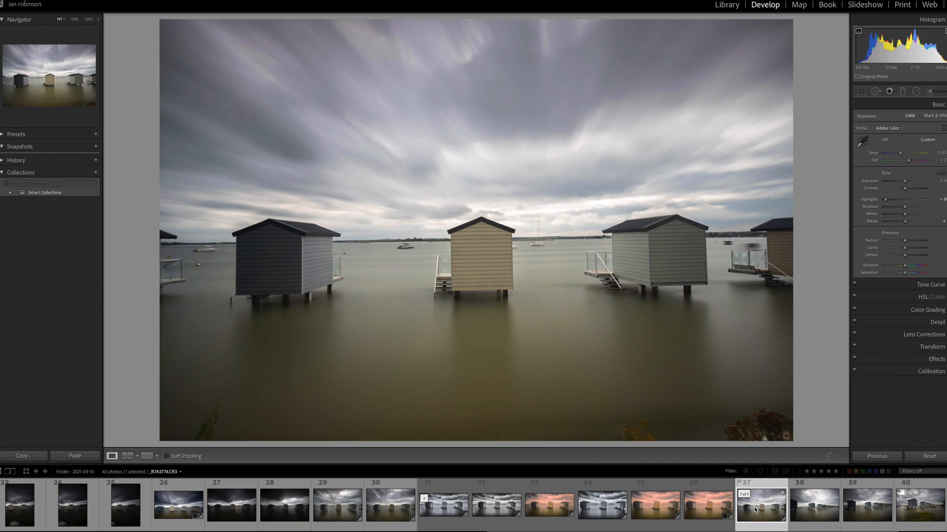
pyautogui.click(546, 511)
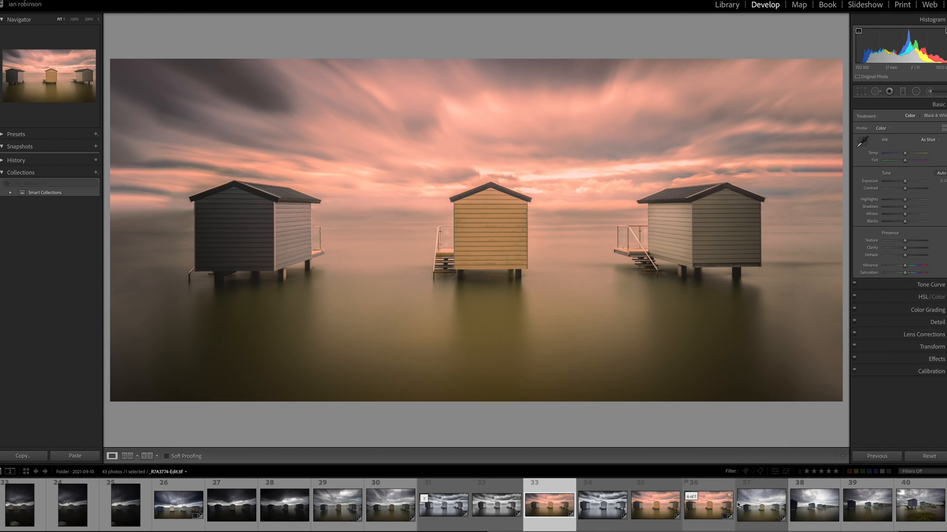
pyautogui.click(750, 506)
# Straighten the photo along the horizon and crop it around the three complete huts, excluding the partial huts at both edges.
pyautogui.press('r')
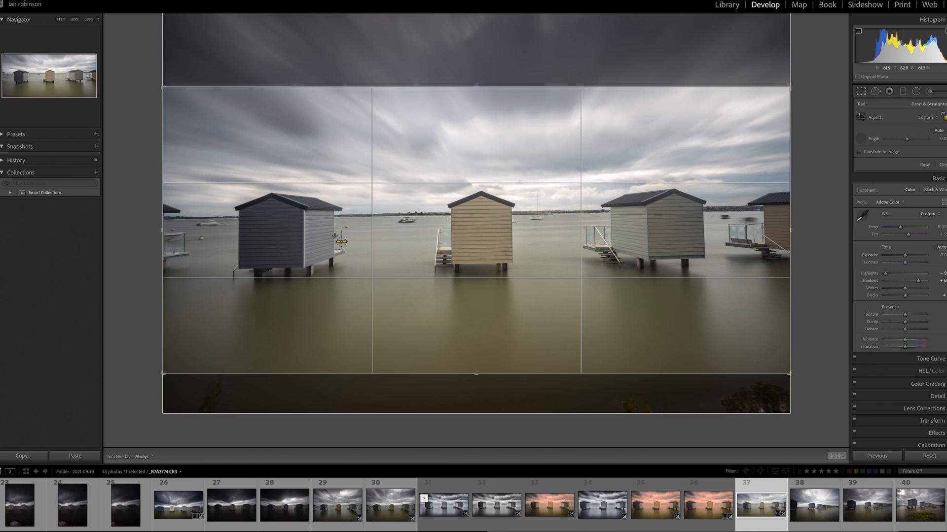
pyautogui.click(183, 219)
pyautogui.click(860, 141)
pyautogui.moveTo(194, 219); pyautogui.dragTo(194, 218)
pyautogui.moveTo(218, 219); pyautogui.dragTo(742, 211)
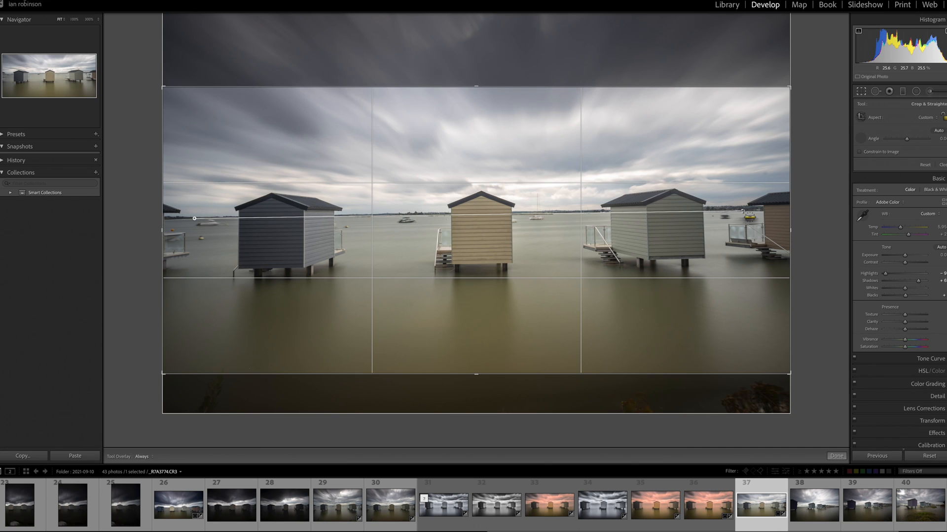
pyautogui.press('Return')
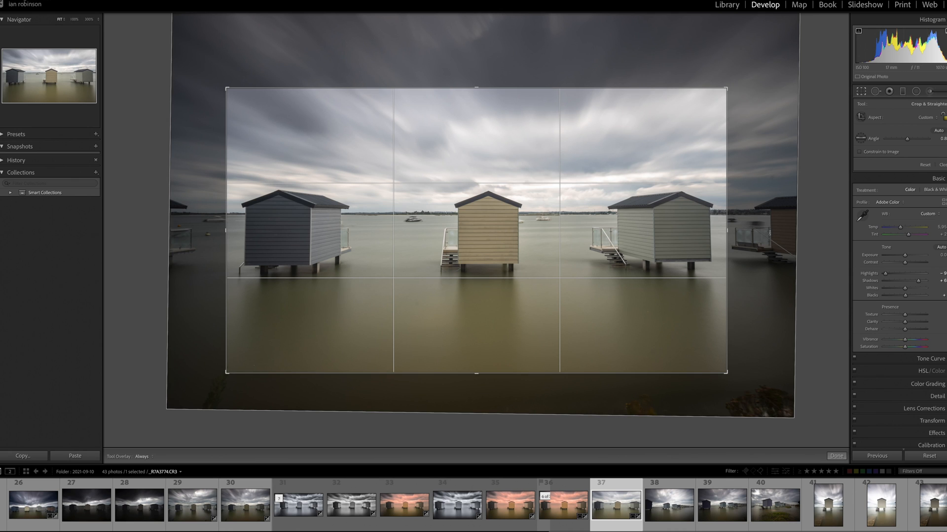
pyautogui.doubleClick(484, 243)
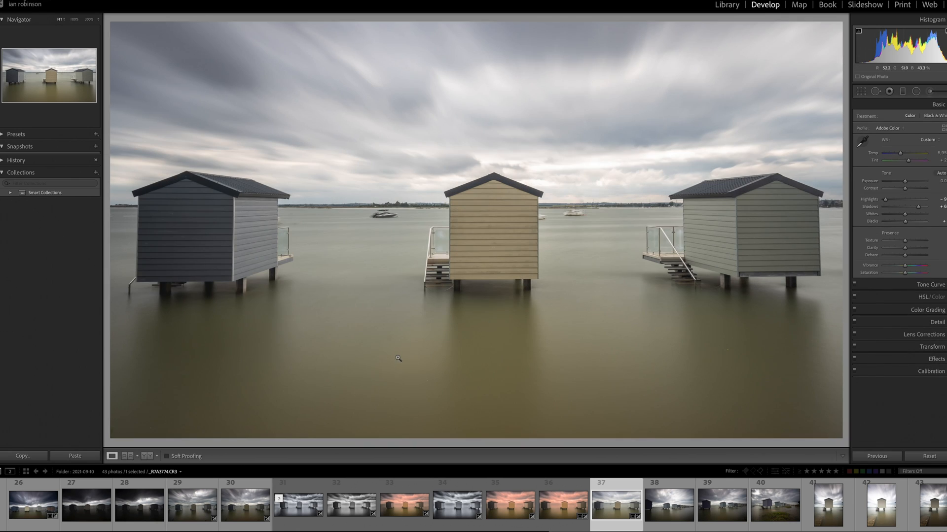
# Heal the small yellow speck in the water below the steps of the right-hand hut.
pyautogui.click(721, 354)
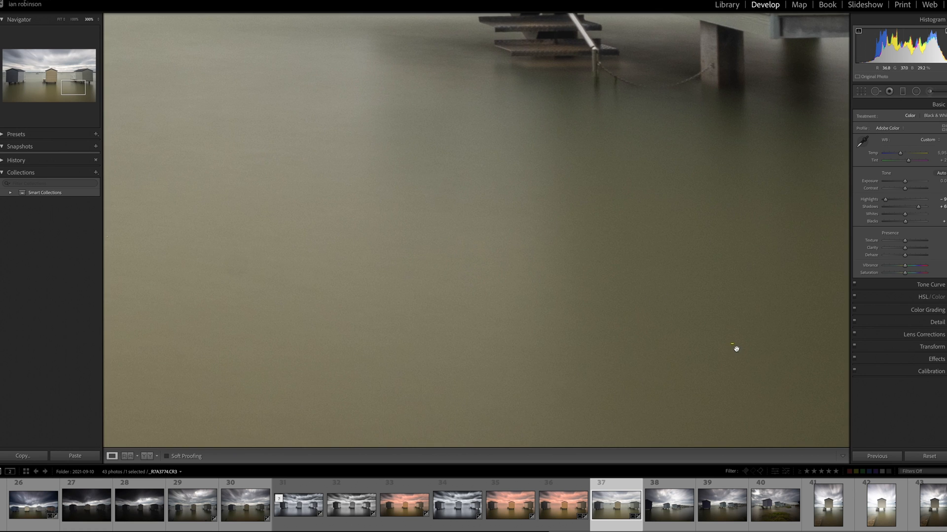
pyautogui.click(876, 94)
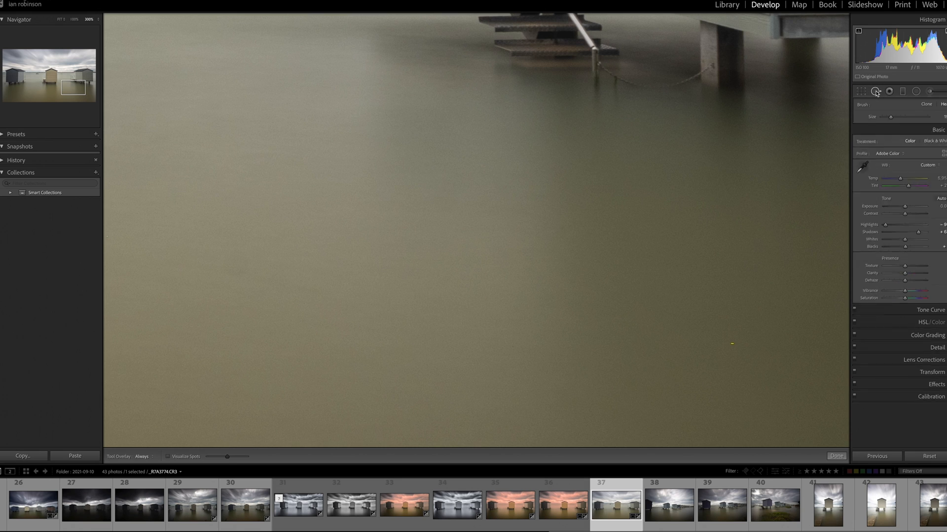
pyautogui.click(732, 344)
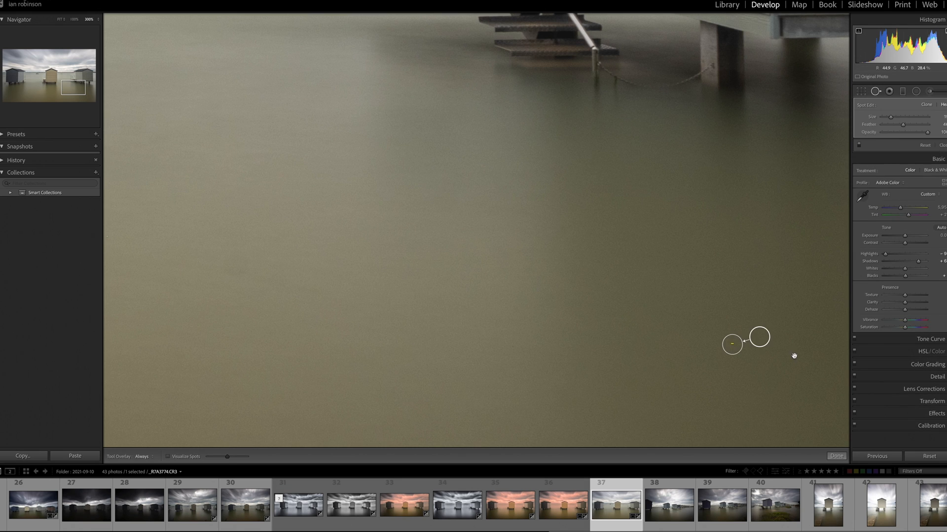
pyautogui.click(942, 146)
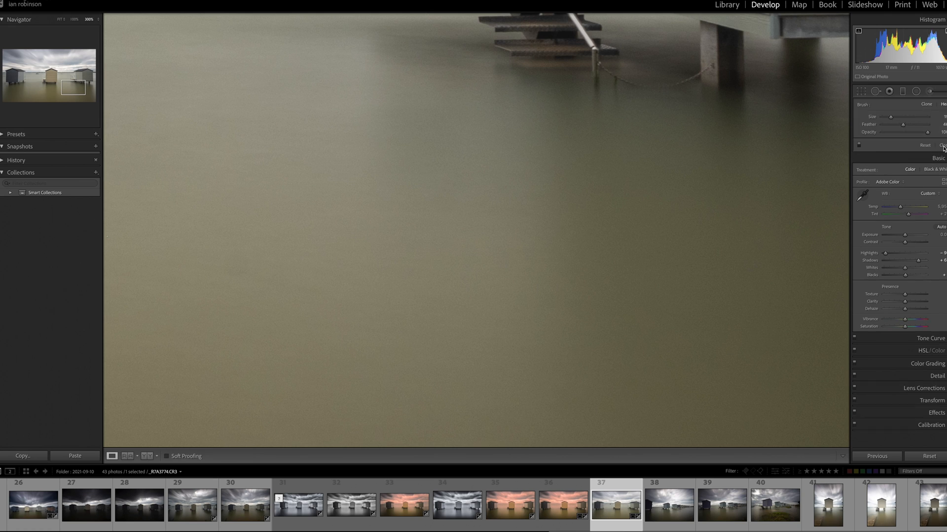
pyautogui.click(744, 328)
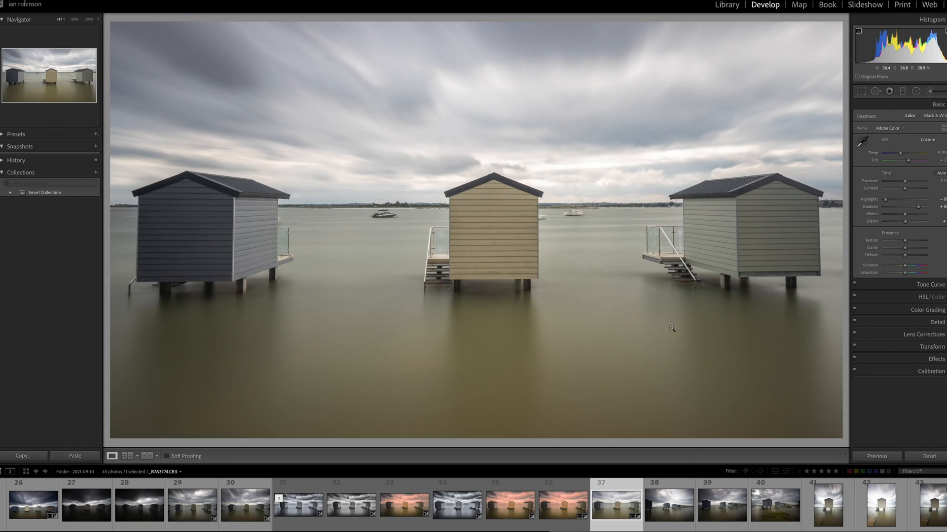
# Heal the faint dark spot in the water to the lower left of the middle hut with a larger brush.
pyautogui.click(408, 338)
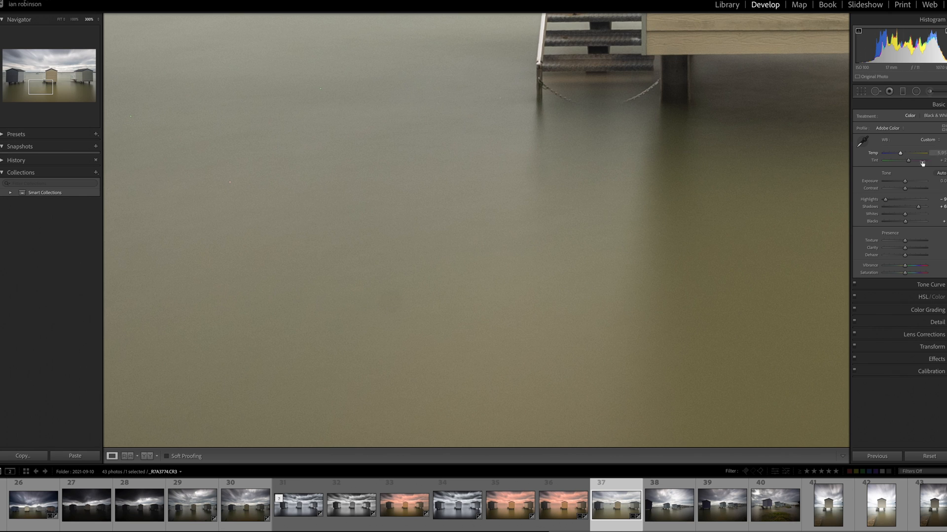
pyautogui.click(875, 92)
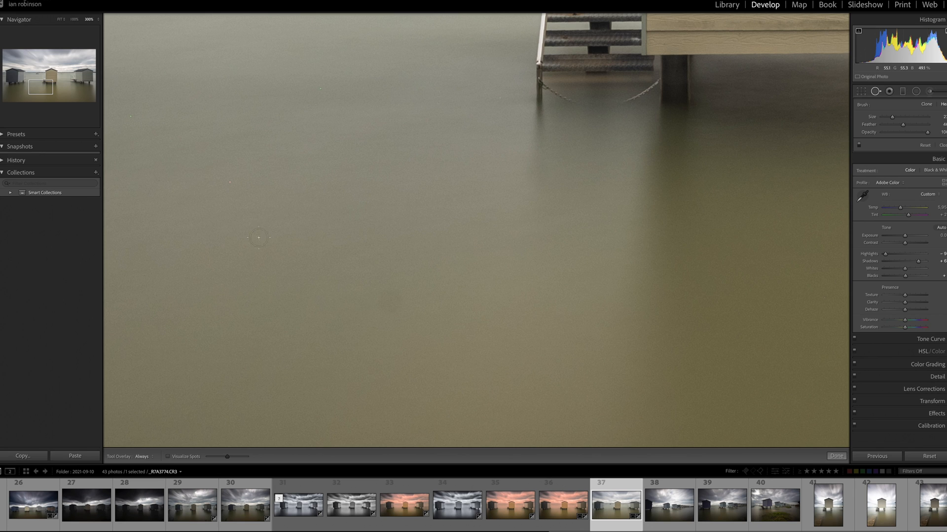
pyautogui.click(390, 304)
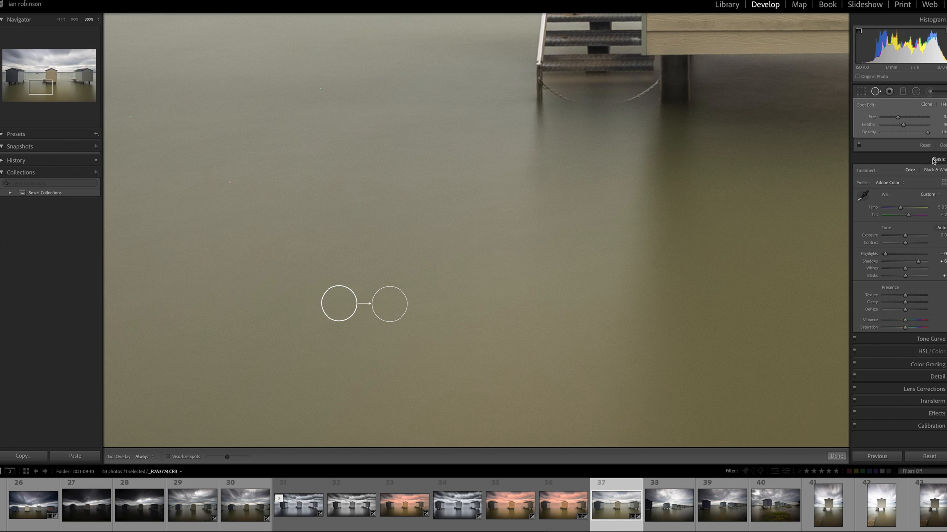
pyautogui.press('q')
pyautogui.click(616, 220)
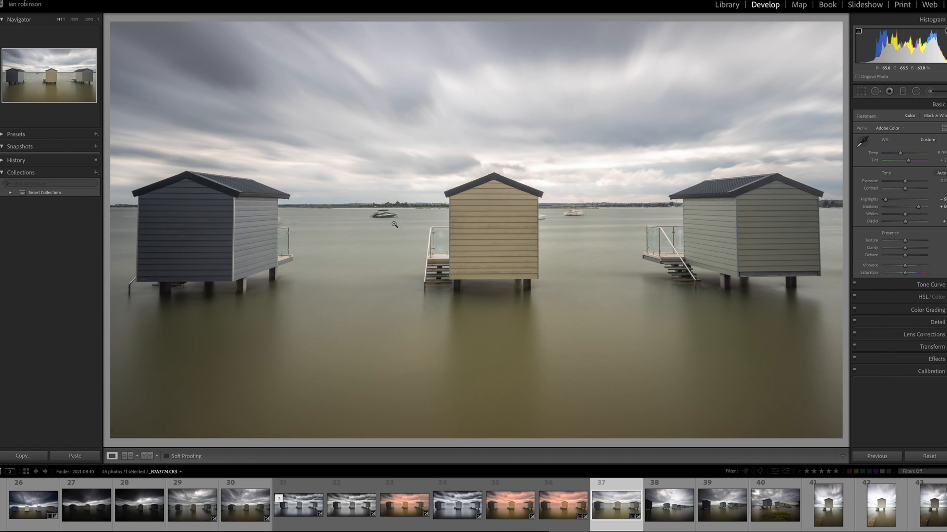
# Open the adjusted photo in Adobe Photoshop 2021 for further editing.
pyautogui.rightClick(379, 152)
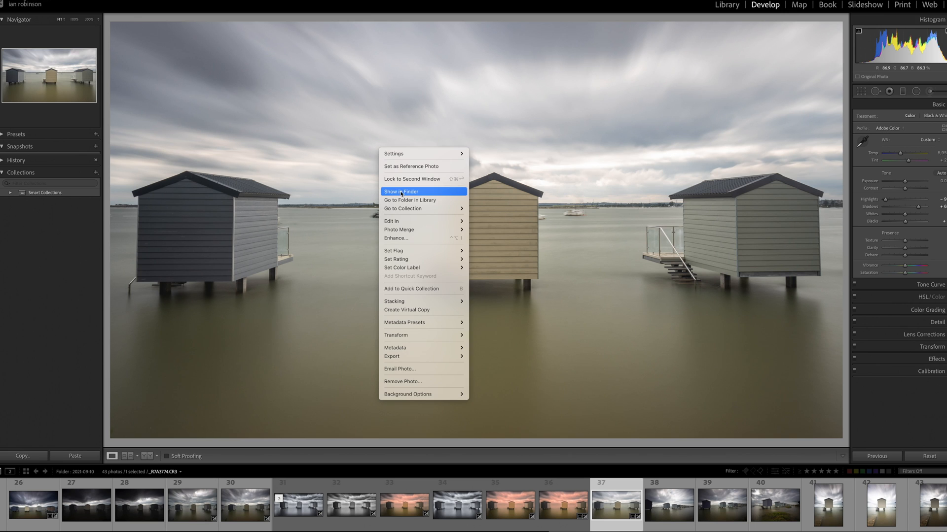
pyautogui.moveTo(404, 223)
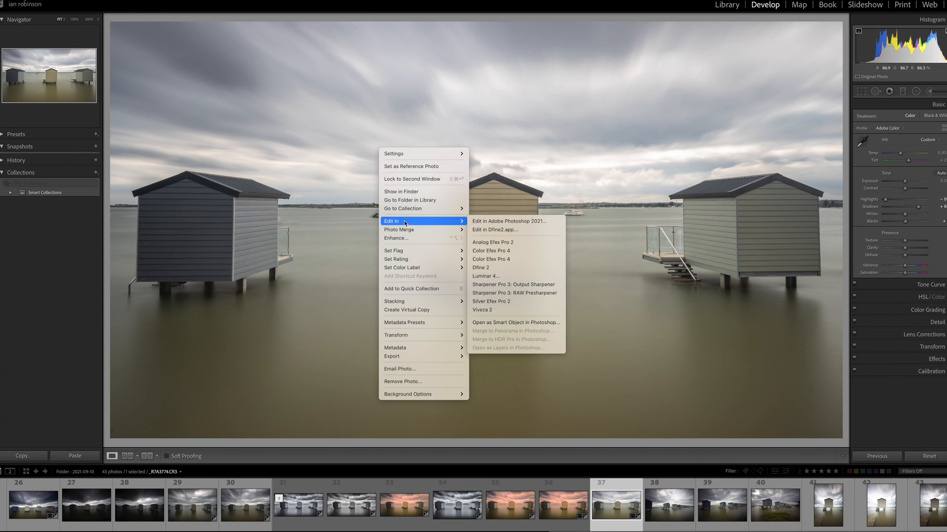
pyautogui.click(486, 221)
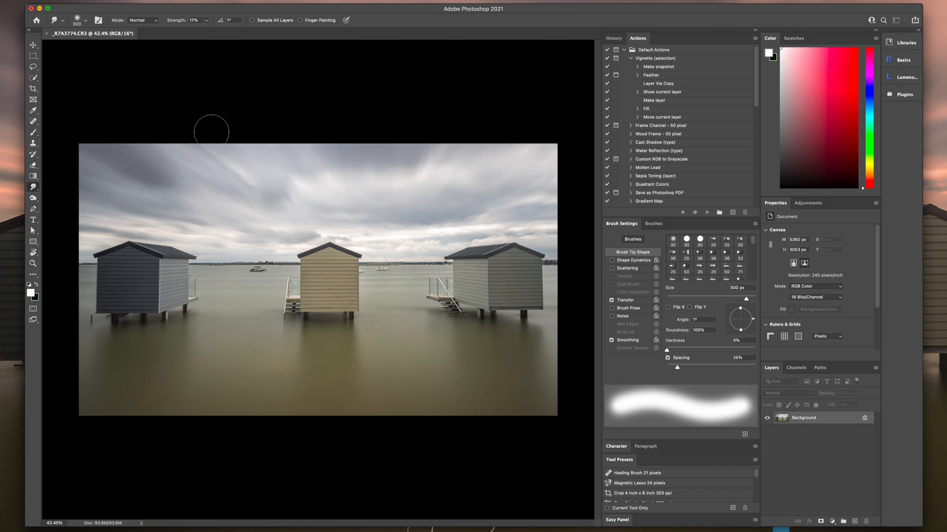
# Convert the background to a masked layer and apply a Perspective transform that widens its top edge, with width at 103.70%.
pyautogui.click(35, 0)
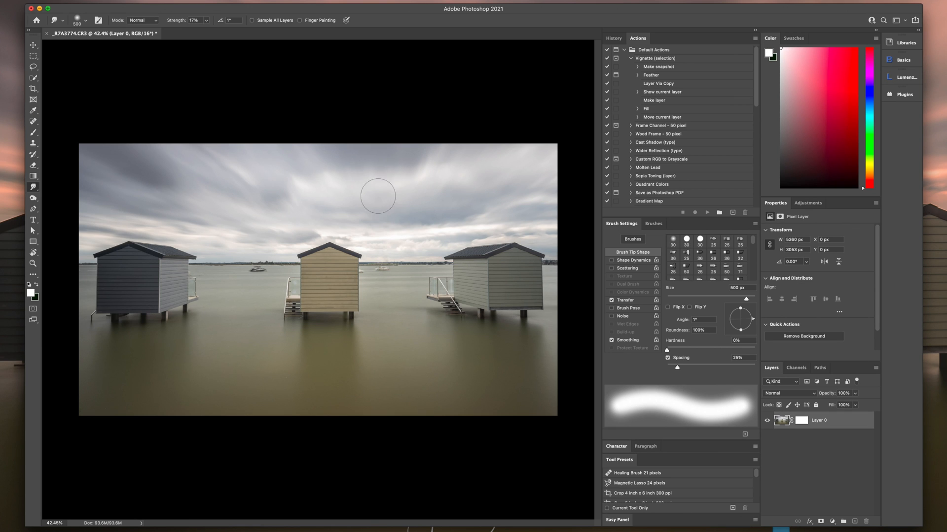
pyautogui.click(35, 0)
pyautogui.click(45, 170)
pyautogui.rightClick(305, 249)
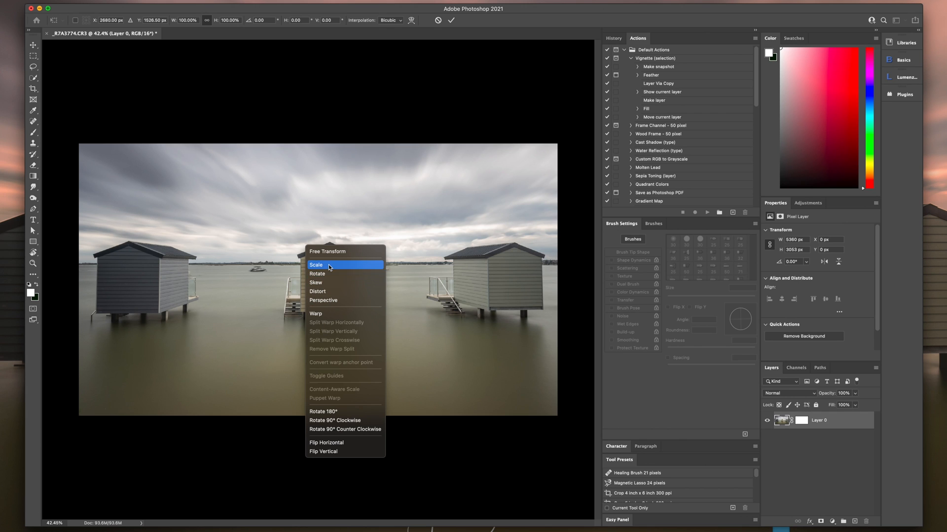
pyautogui.click(347, 301)
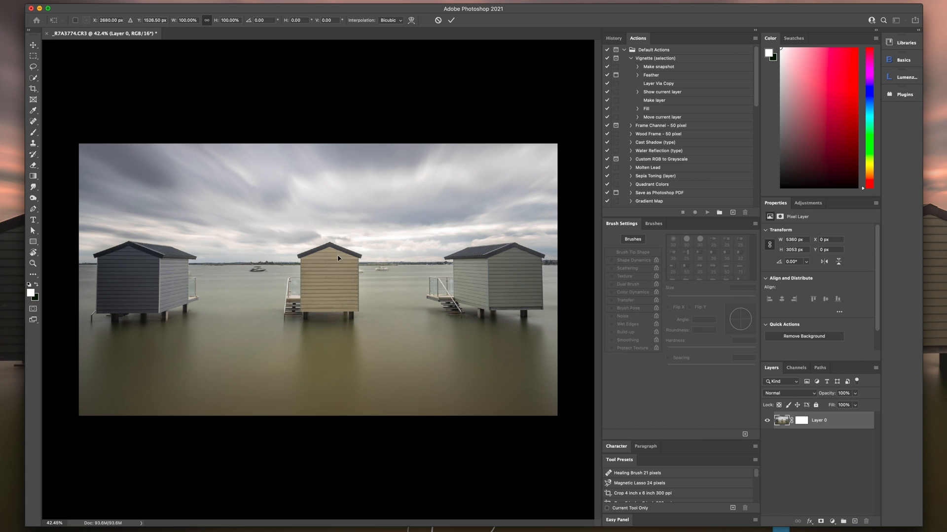
pyautogui.scroll(-5, 340, 257)
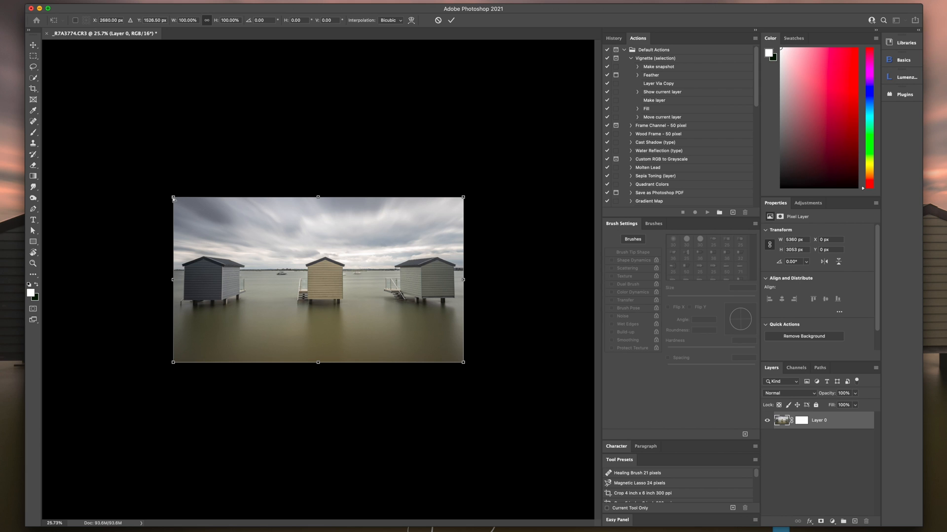
pyautogui.moveTo(172, 198); pyautogui.dragTo(167, 196)
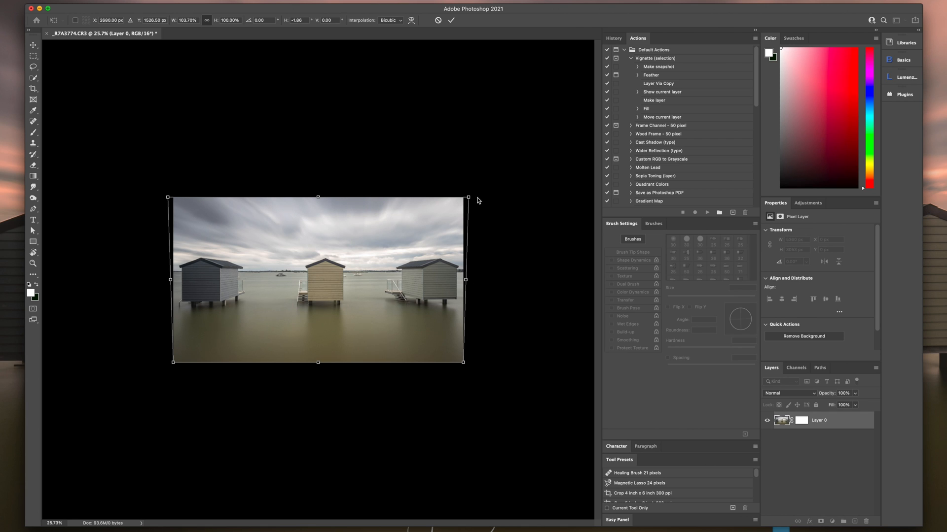
pyautogui.click(451, 20)
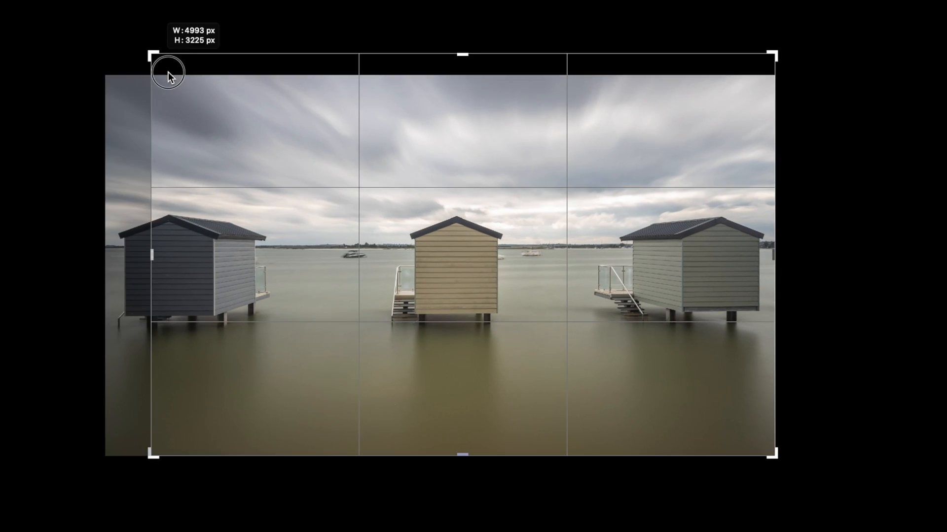
# Extend the canvas on the left and right to 6524 × 3046 px using a content-aware crop.
pyautogui.moveTo(167, 72); pyautogui.dragTo(96, 70)
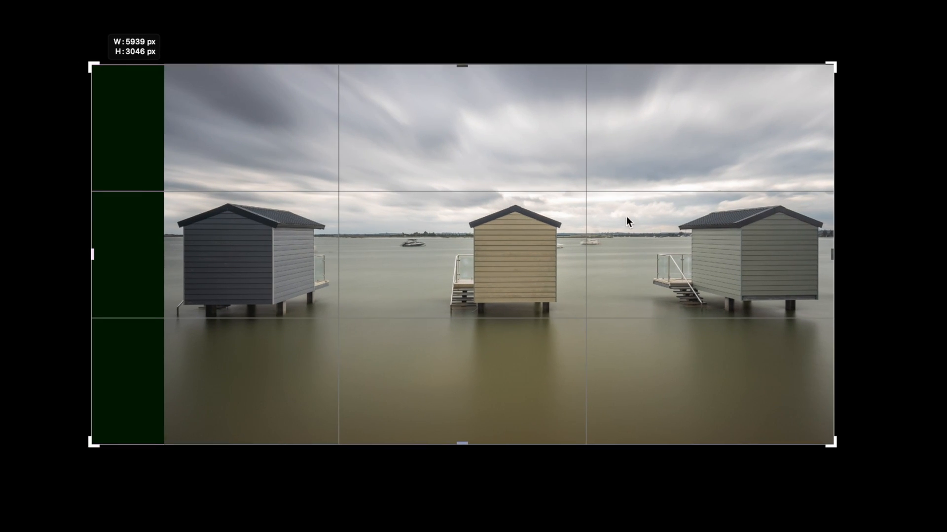
pyautogui.moveTo(838, 256); pyautogui.dragTo(868, 259)
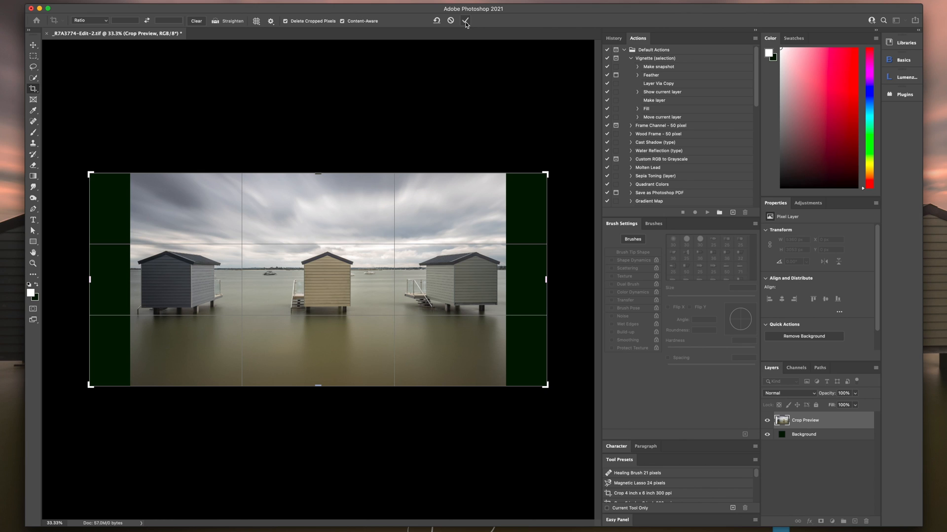
pyautogui.click(578, 117)
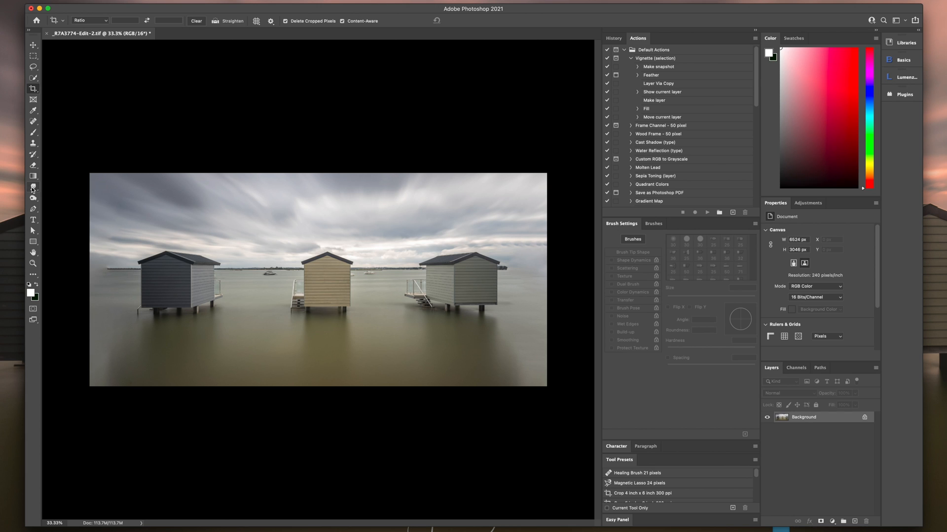
# Crop the edges of the extended image slightly, to 6100 × 2888 px.
pyautogui.click(33, 89)
pyautogui.moveTo(89, 173); pyautogui.dragTo(100, 177)
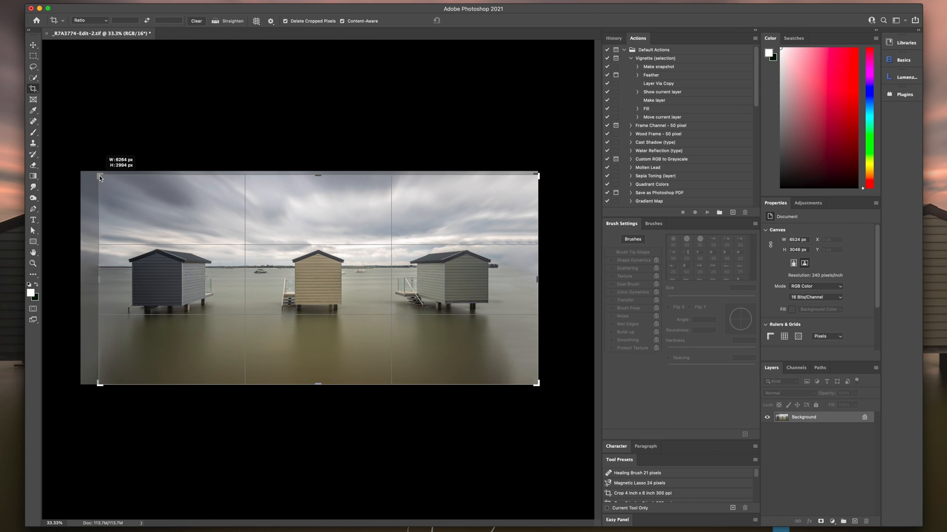
pyautogui.moveTo(537, 178); pyautogui.dragTo(534, 179)
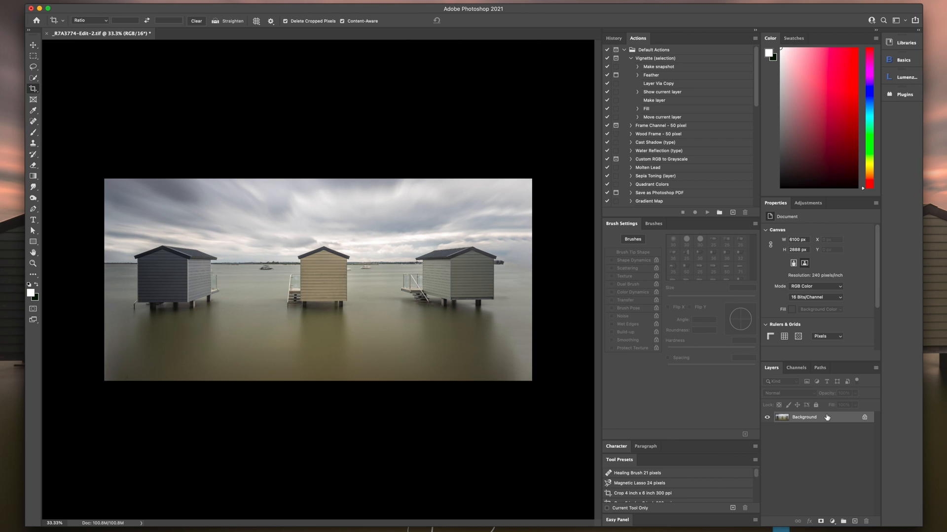
# Duplicate the Background layer.
pyautogui.moveTo(827, 418); pyautogui.dragTo(854, 523)
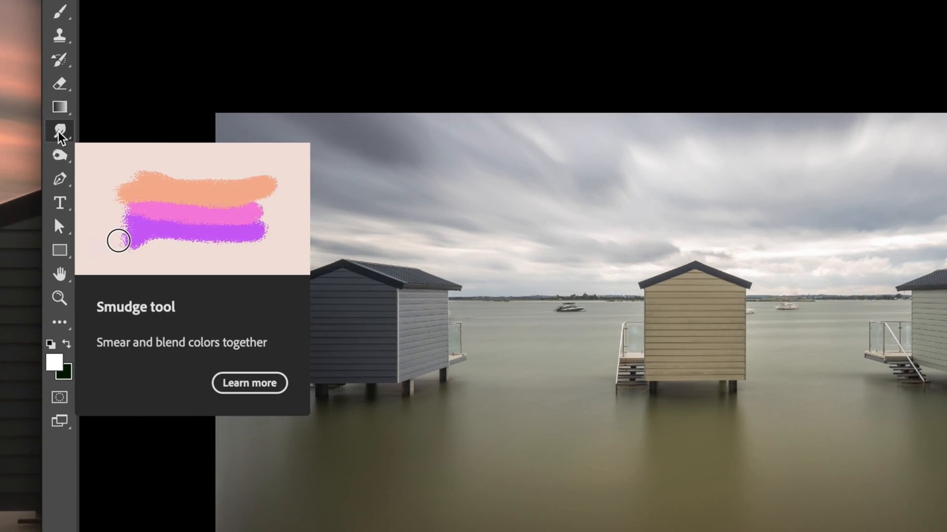
# Smudge the hard-edged horizon beside the right-hand hut at 17% strength, adjusting the brush size up to 250 px.
pyautogui.click(60, 132)
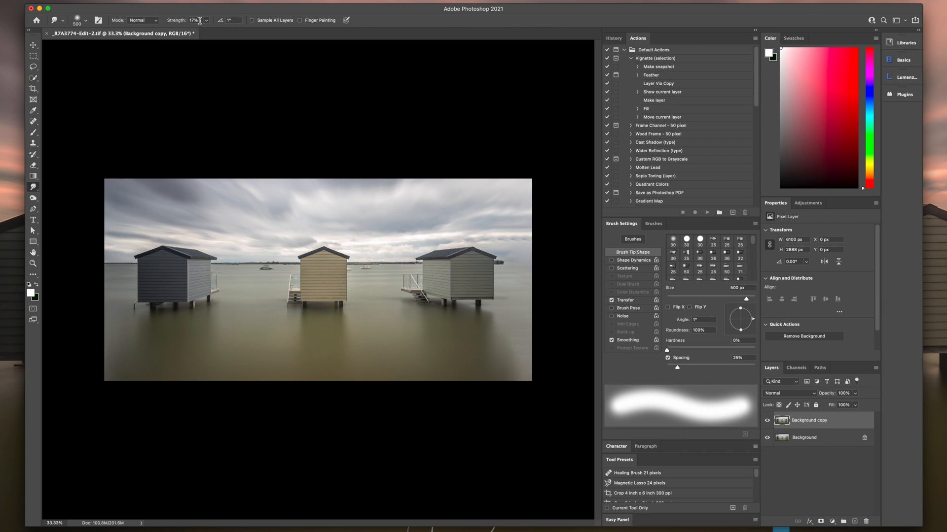
pyautogui.press('[')
pyautogui.press('[')
pyautogui.press('[')
pyautogui.press(']')
pyautogui.press('[')
pyautogui.press('[')
pyautogui.moveTo(732, 300); pyautogui.dragTo(705, 301)
pyautogui.press(']')
pyautogui.press(']')
pyautogui.press(']')
pyautogui.press(']')
pyautogui.press(']')
pyautogui.press(']')
pyautogui.press(']')
# Select the leftover land and roof fragment beside the right-hand hut, replace it with a Content-Aware fill at 100% opacity, and deselect.
pyautogui.scroll(5, 508, 260)
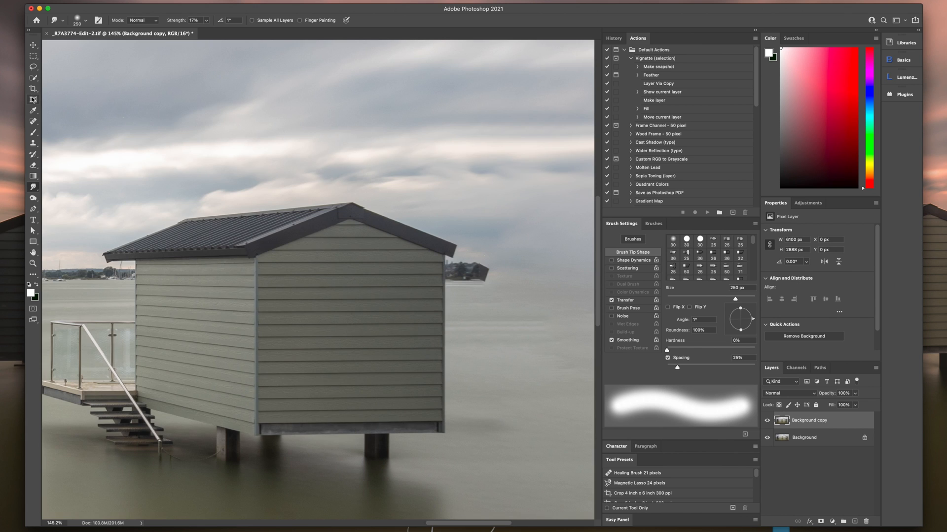
pyautogui.click(33, 57)
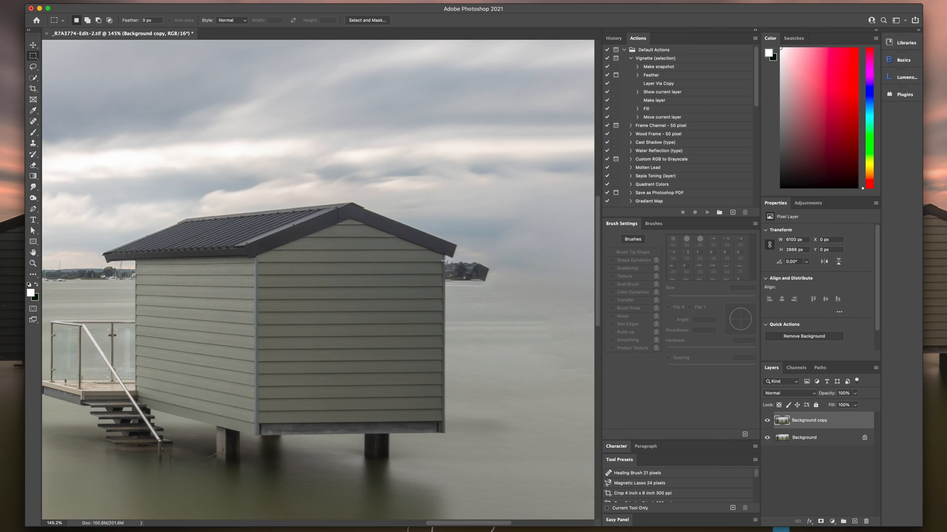
pyautogui.scroll(5, 445, 260)
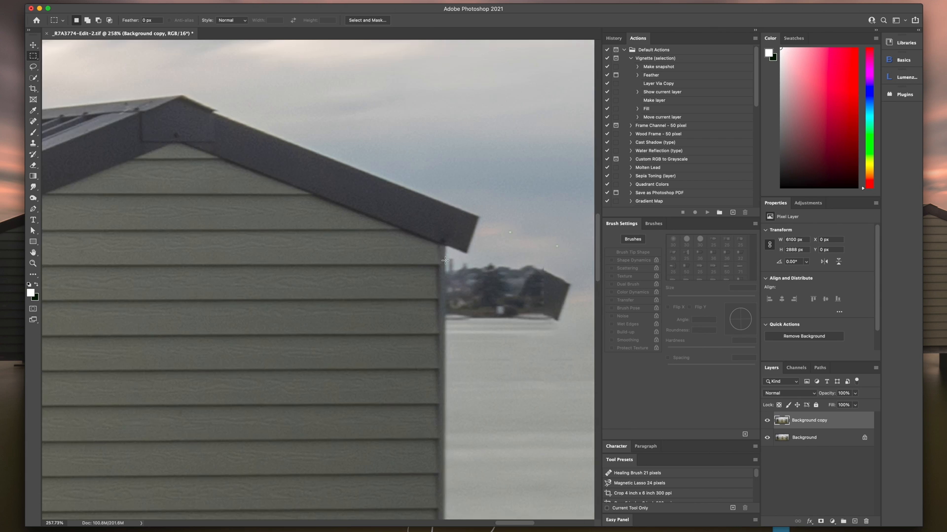
pyautogui.hscroll(5, 446, 259)
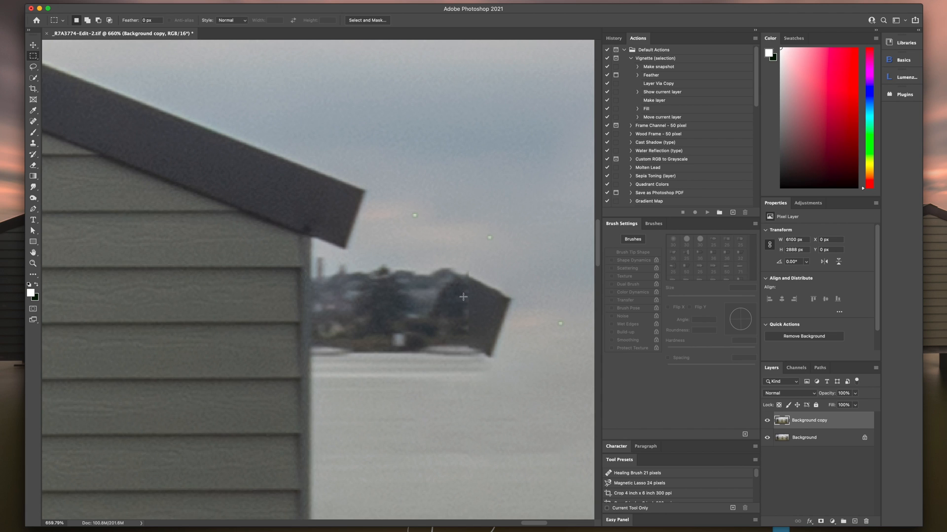
pyautogui.hscroll(1, 312, 256)
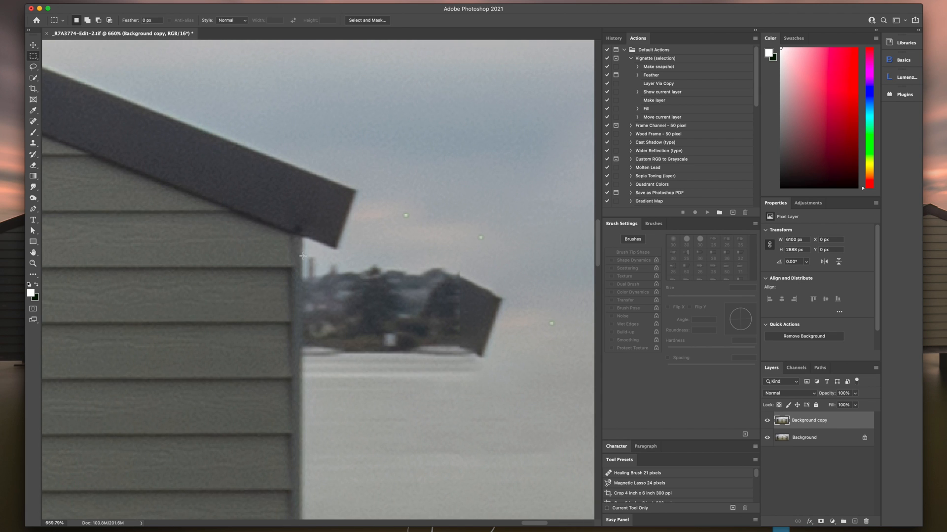
pyautogui.moveTo(302, 254); pyautogui.dragTo(518, 376)
pyautogui.rightClick(428, 329)
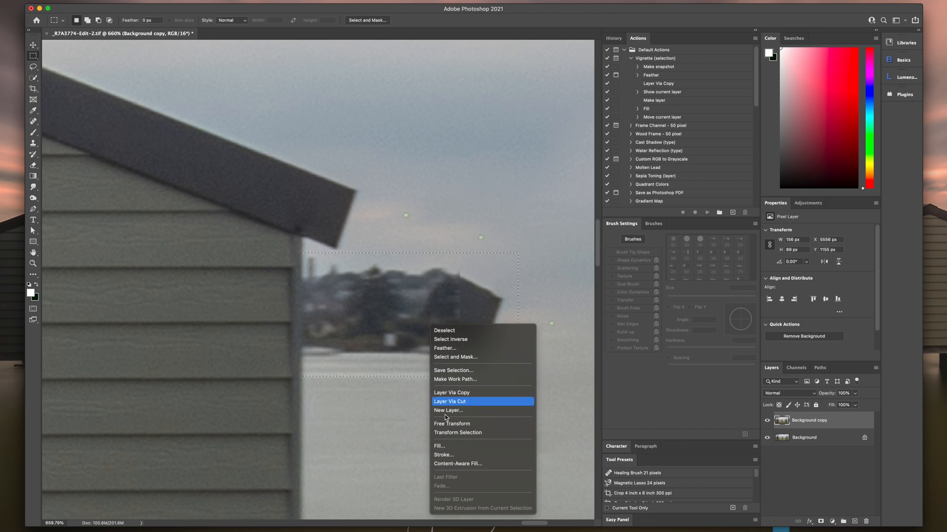
pyautogui.click(439, 446)
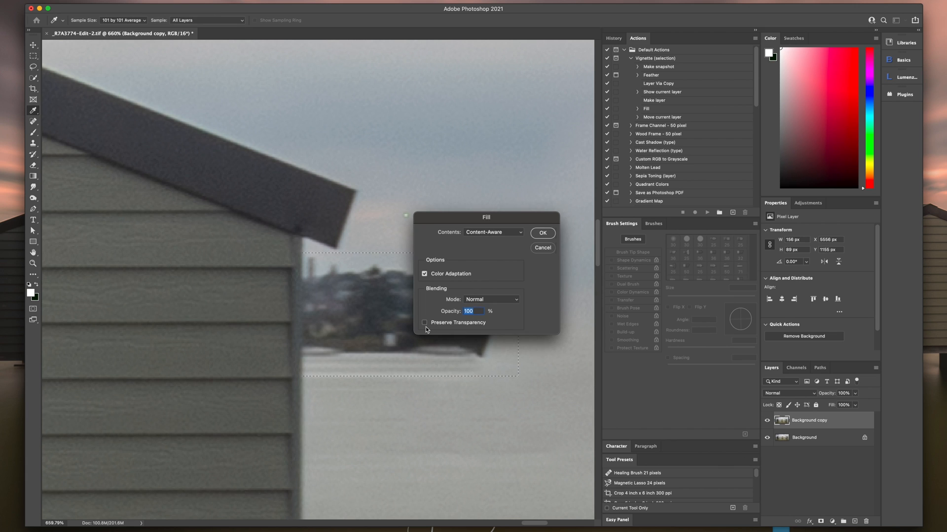
pyautogui.click(542, 234)
pyautogui.press('m')
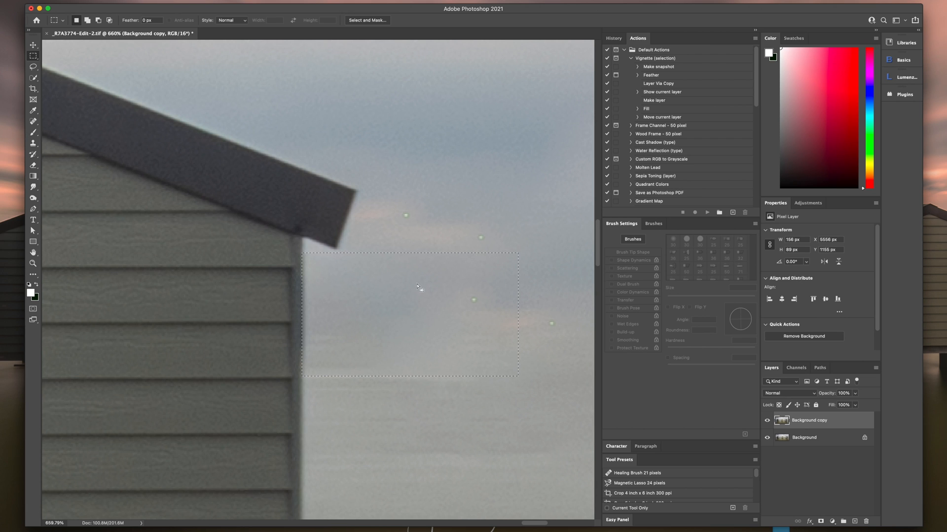
pyautogui.click(427, 298)
# Clone out the bright specks in the sky beside the right-hand hut's roof, using the Clone Stamp tool with a 7 px brush.
pyautogui.press('super+0')
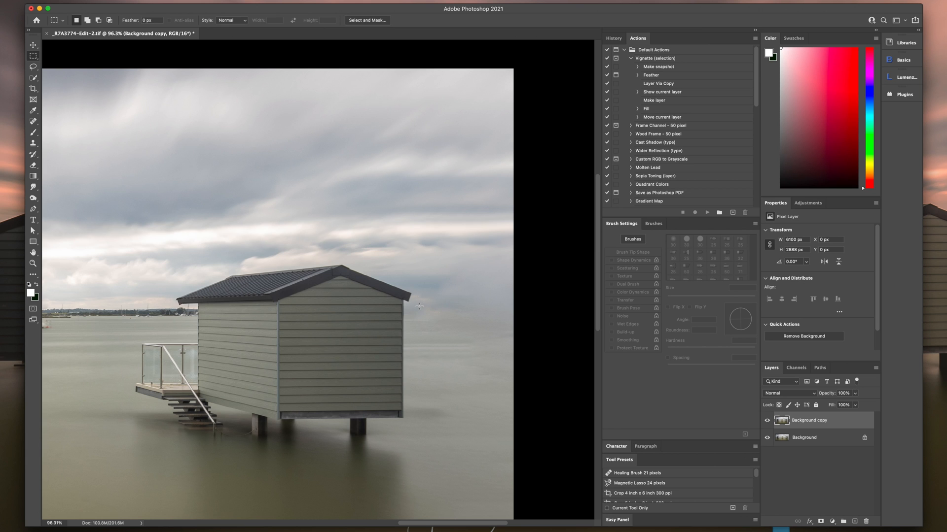
pyautogui.scroll(5, 419, 306)
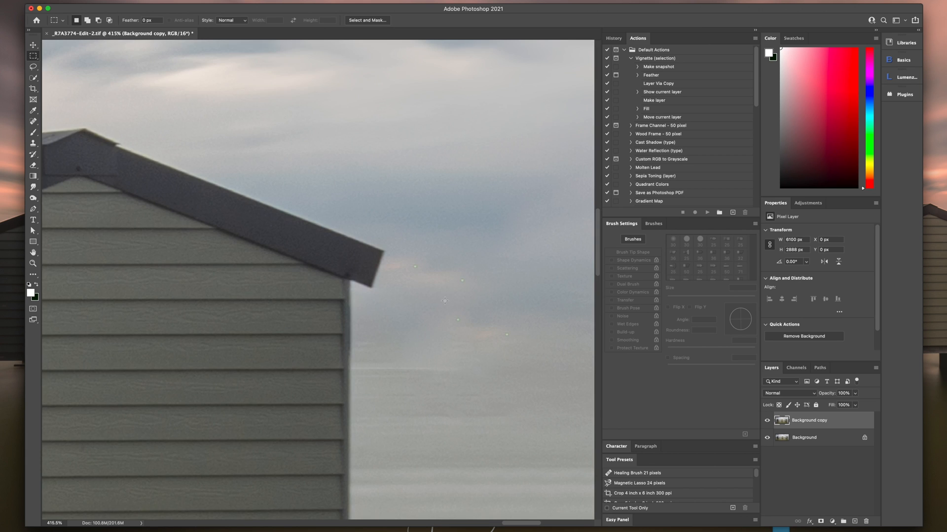
pyautogui.scroll(3, 445, 301)
pyautogui.scroll(-5, 445, 300)
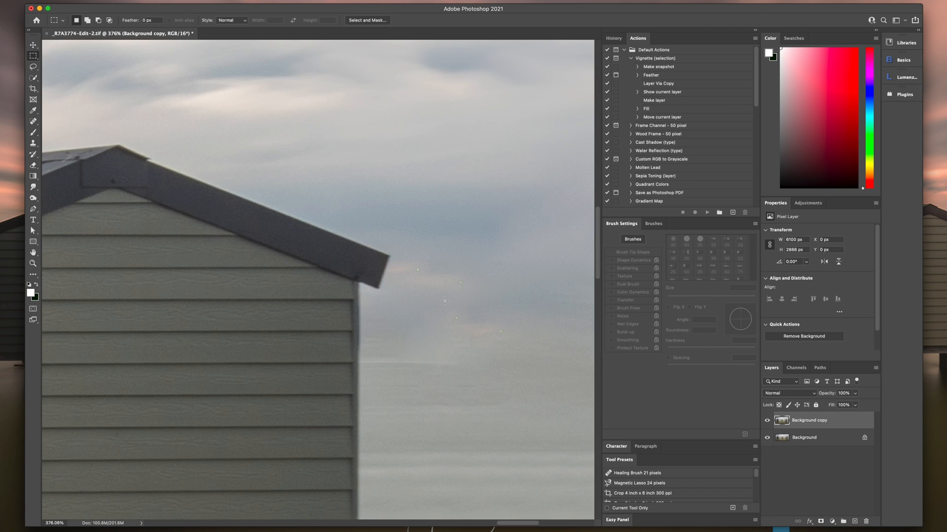
pyautogui.scroll(3, 445, 301)
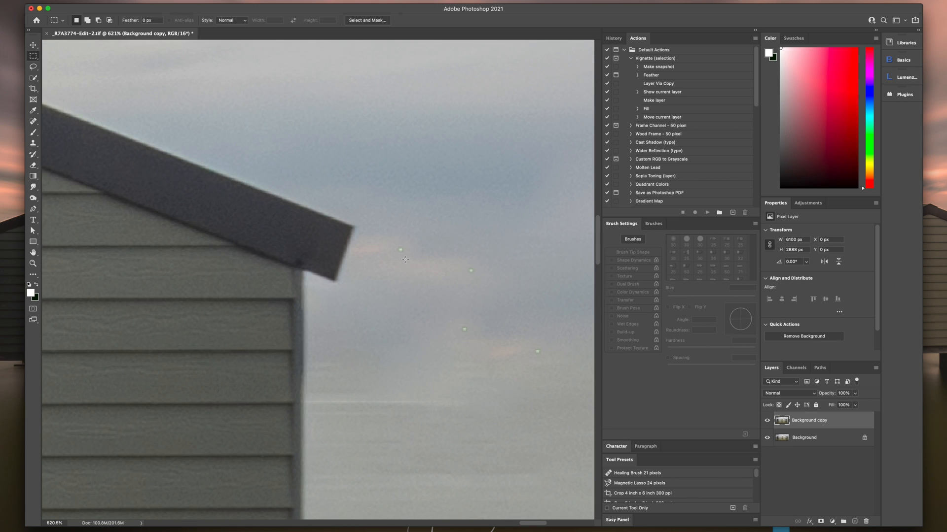
pyautogui.click(33, 144)
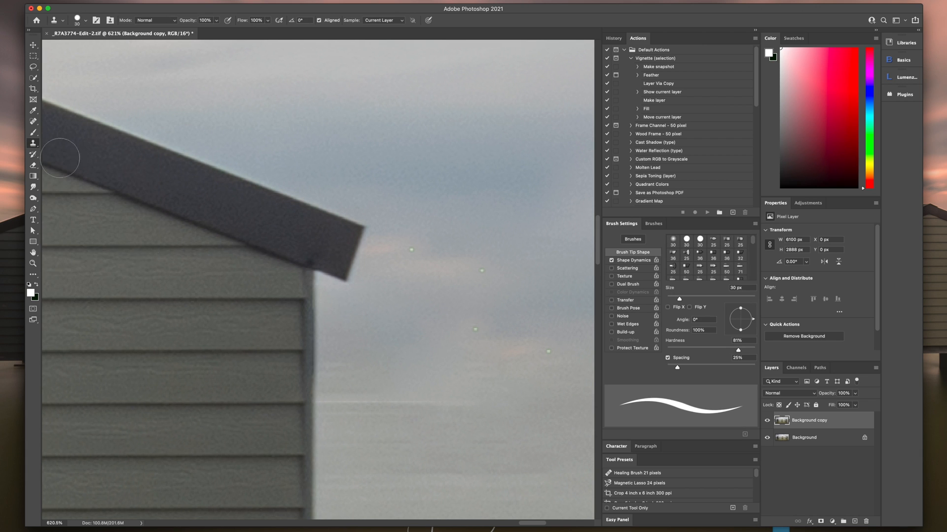
pyautogui.scroll(-2, 438, 327)
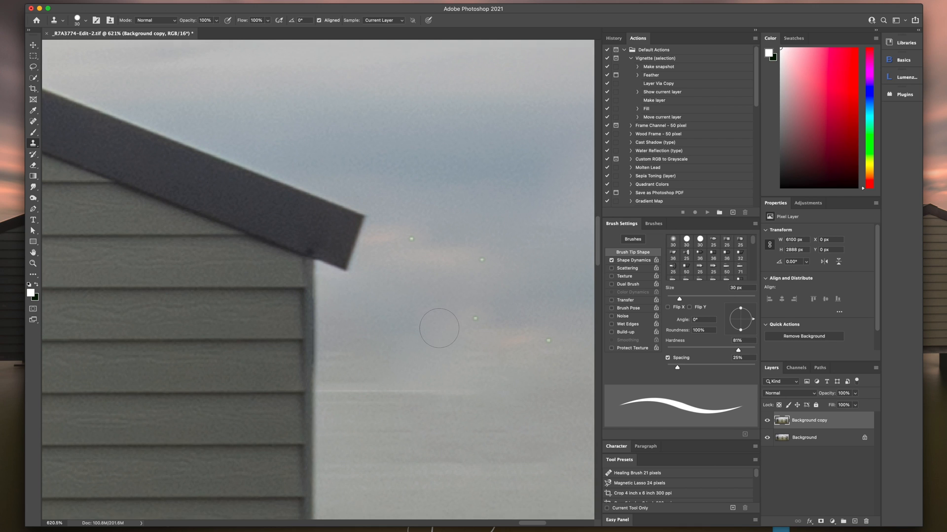
pyautogui.press('[')
pyautogui.press('[')
pyautogui.press('[')
pyautogui.press('[')
pyautogui.press('[')
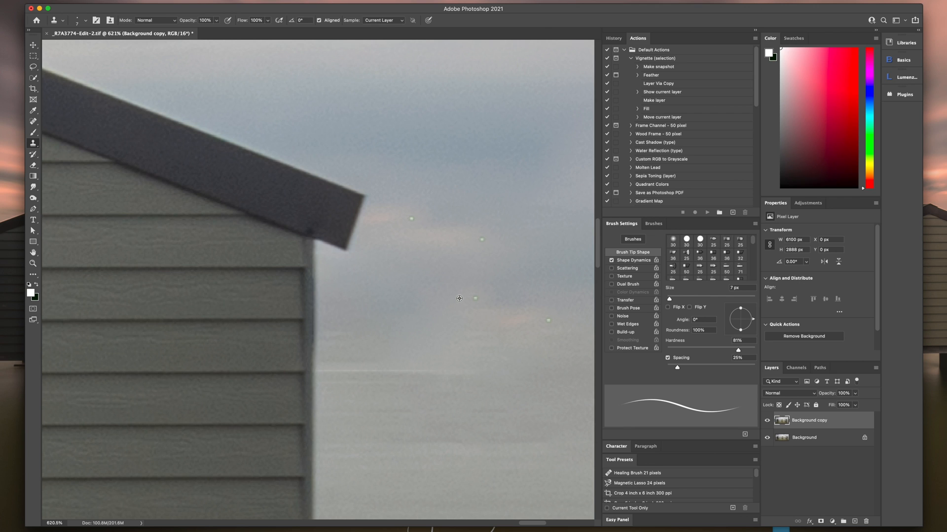
pyautogui.keyDown('alt'); pyautogui.click(458, 298); pyautogui.keyUp('alt')
pyautogui.click(473, 299)
pyautogui.click(482, 239)
pyautogui.click(548, 320)
pyautogui.click(411, 219)
# Examine the whole picture and the water below the left-hand hut for remaining specks.
pyautogui.scroll(-2, 506, 326)
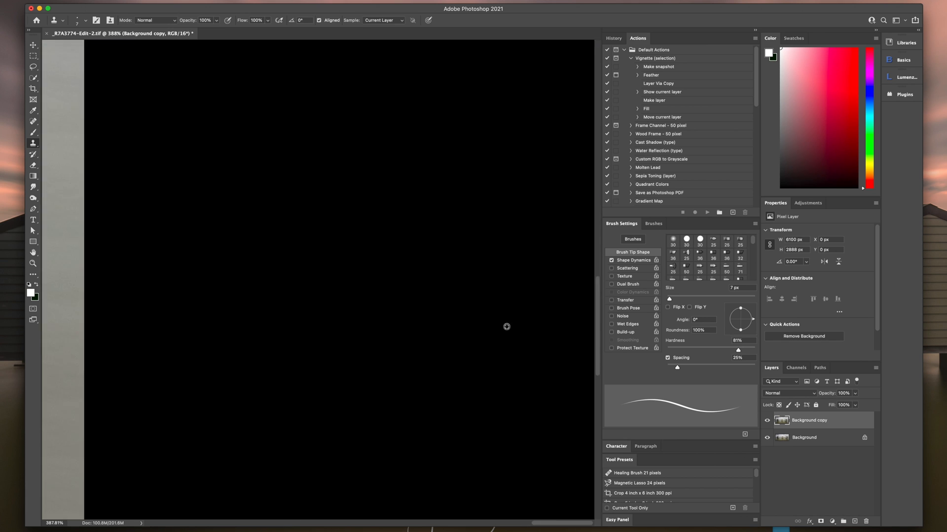
pyautogui.scroll(-3, 506, 326)
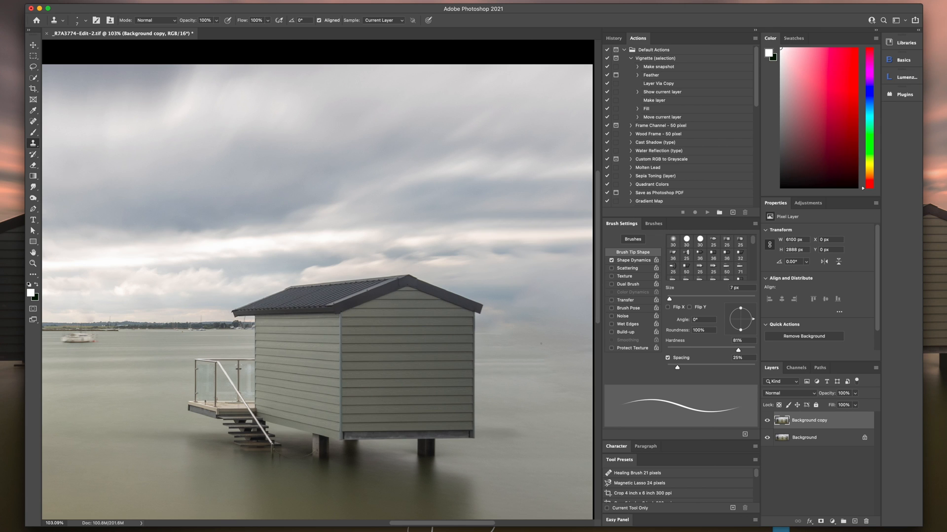
pyautogui.scroll(-2, 541, 343)
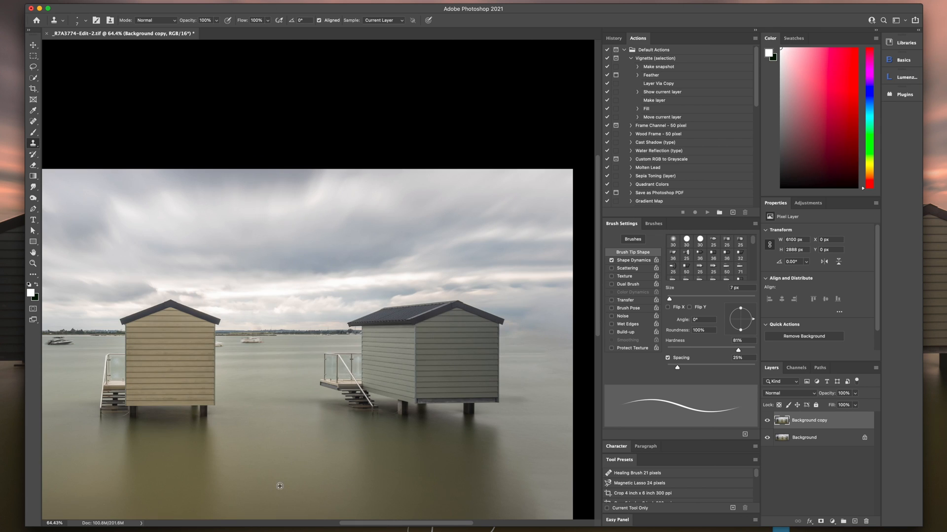
pyautogui.scroll(-2, 168, 482)
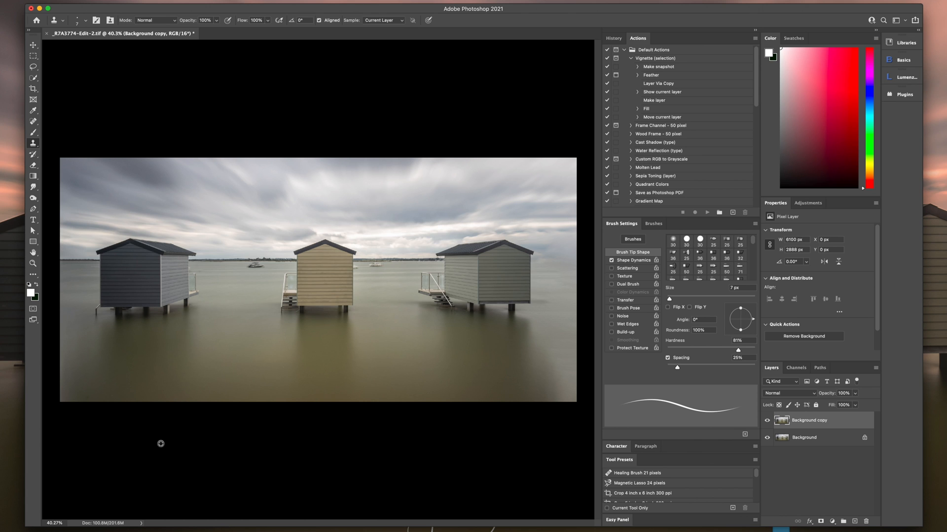
pyautogui.scroll(4, 91, 337)
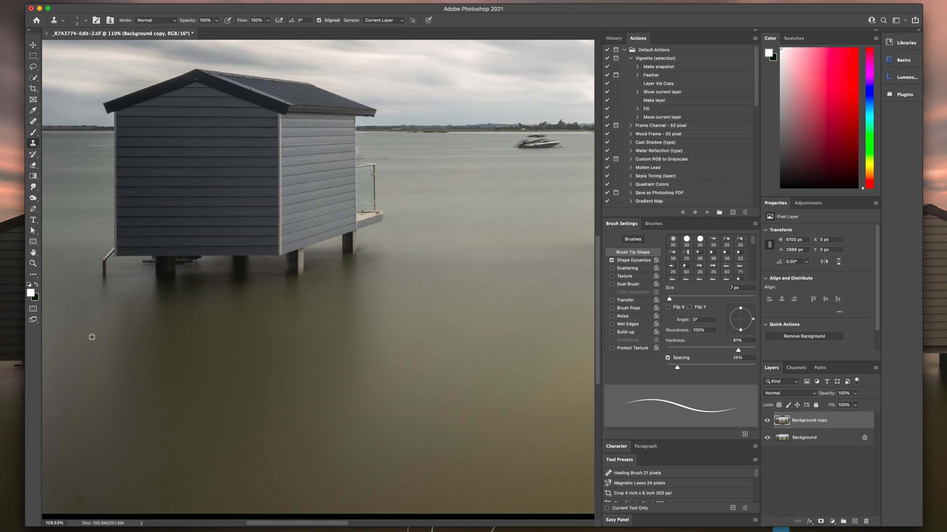
pyautogui.scroll(3, 131, 505)
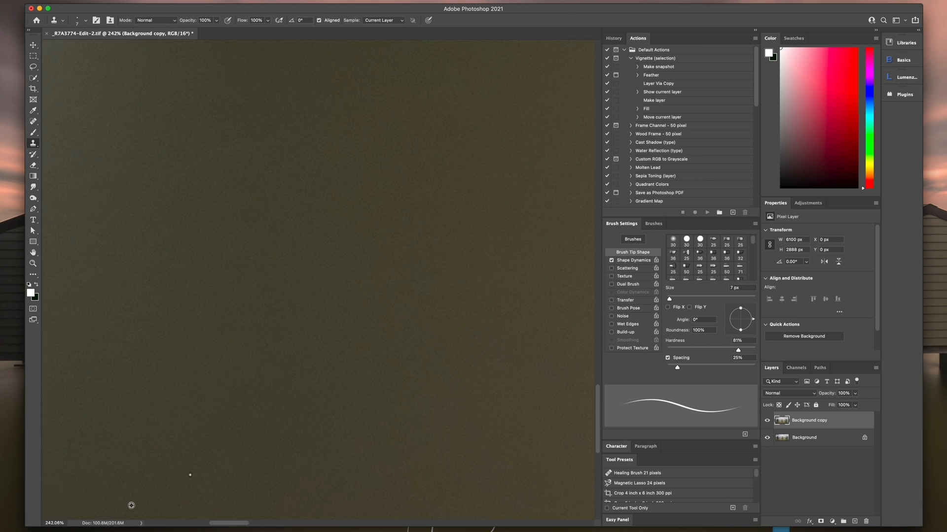
pyautogui.scroll(2, 189, 476)
pyautogui.scroll(-5, 300, 345)
pyautogui.press('super+0')
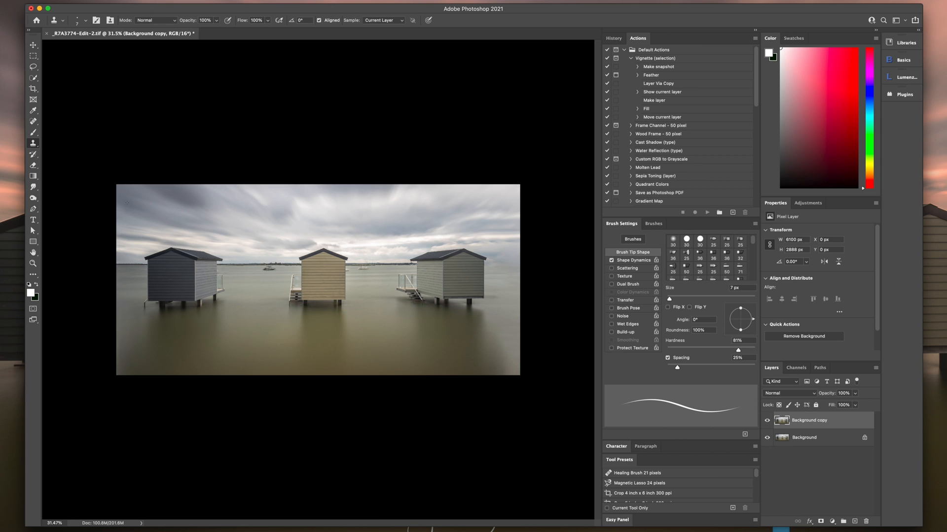
# Examine the sky from the left-hand hut across to the right-hand hut for remaining blemishes.
pyautogui.scroll(10, 127, 203)
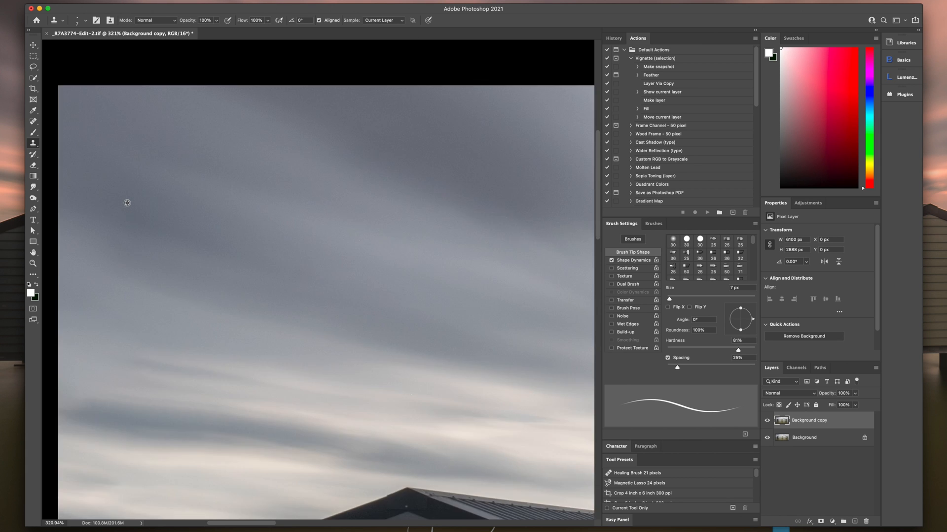
pyautogui.scroll(-4, 127, 203)
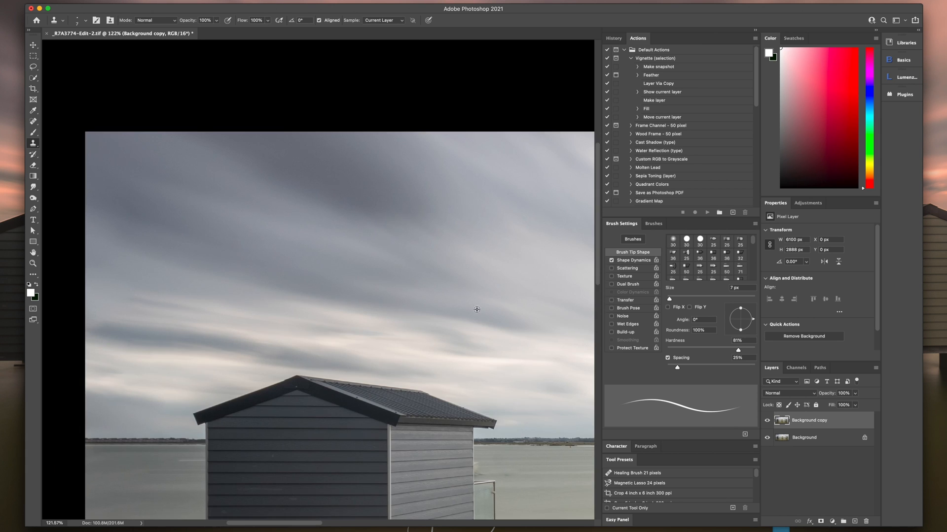
pyautogui.scroll(4, 200, 312)
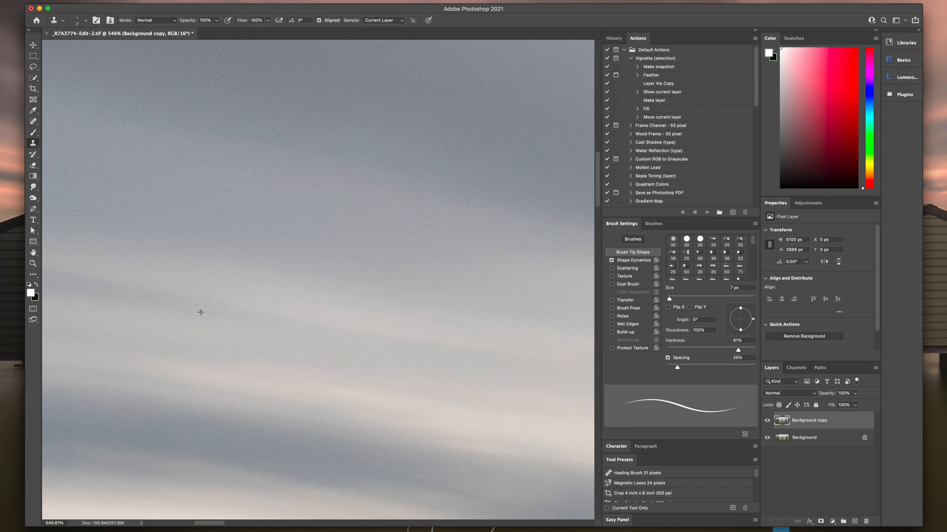
pyautogui.scroll(-3, 201, 312)
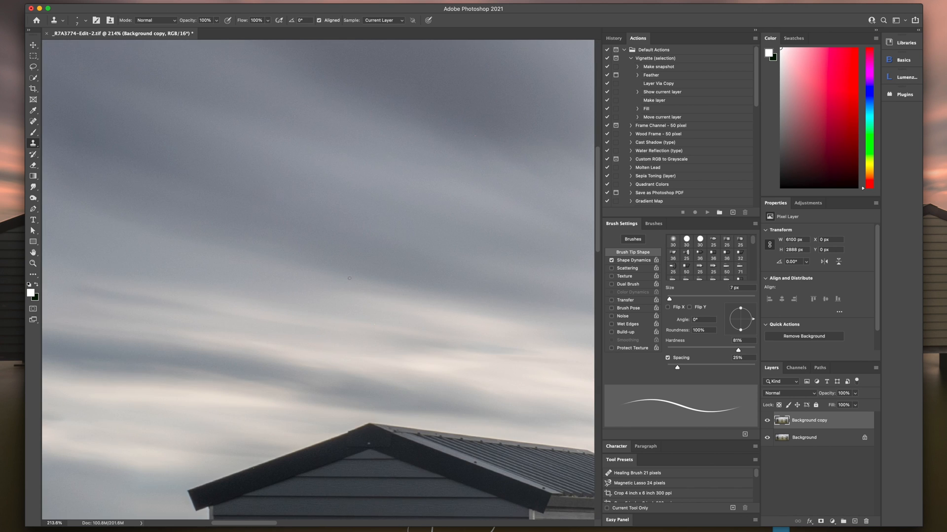
pyautogui.hscroll(5, 350, 279)
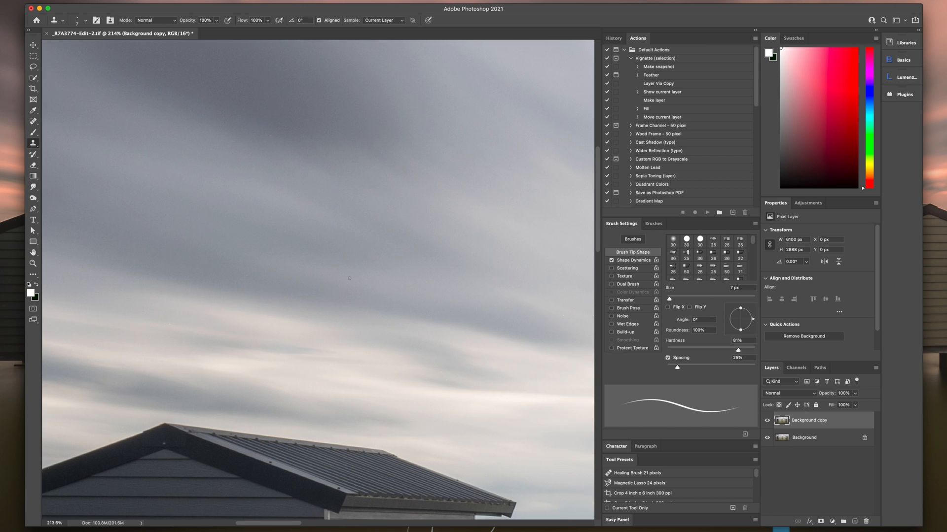
pyautogui.hscroll(6, 349, 278)
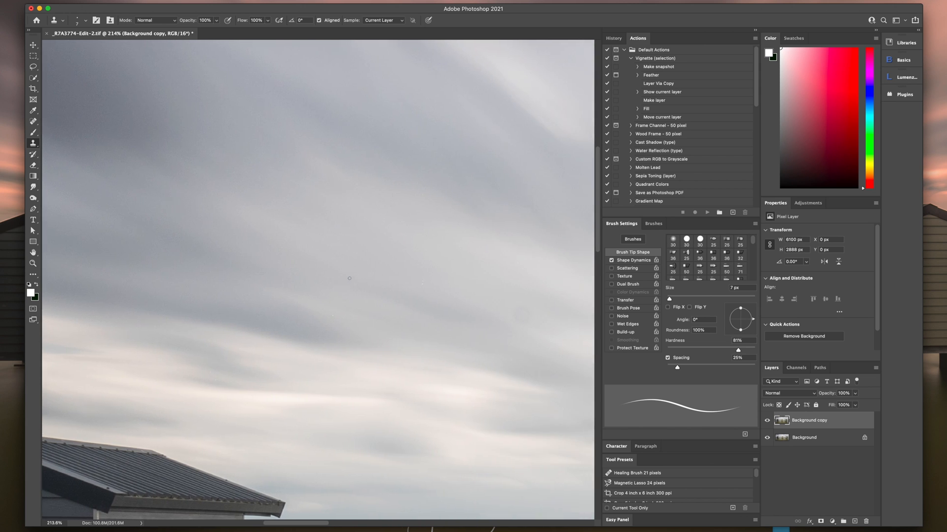
pyautogui.hscroll(5, 349, 279)
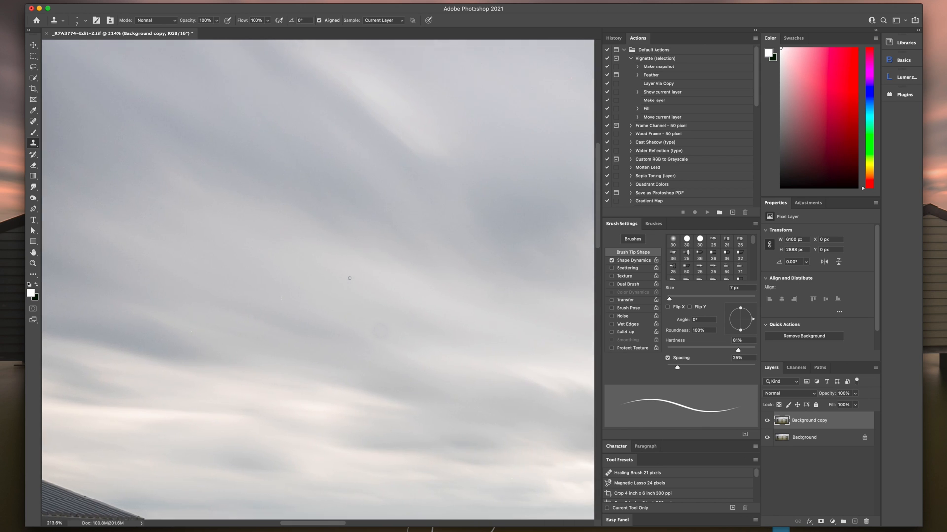
pyautogui.scroll(2, 349, 279)
pyautogui.hscroll(2, 349, 278)
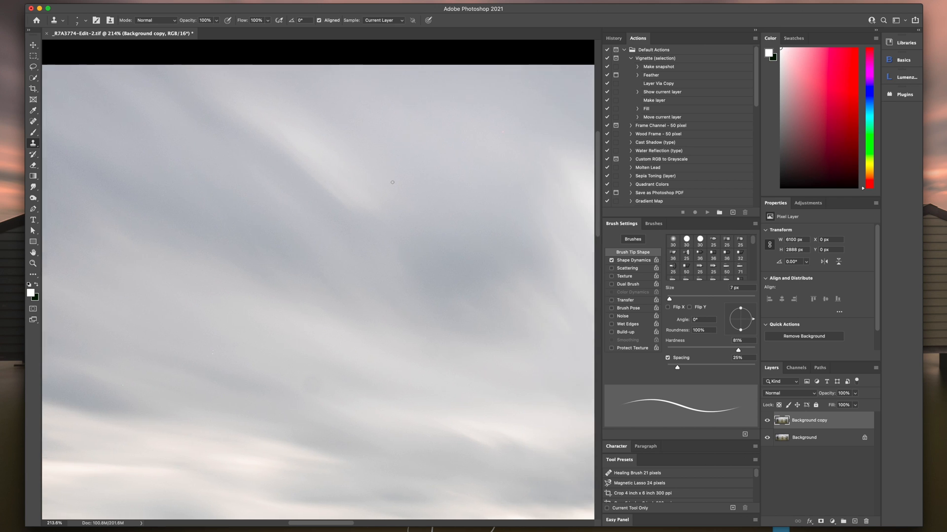
pyautogui.hscroll(2, 392, 182)
pyautogui.scroll(-3, 404, 370)
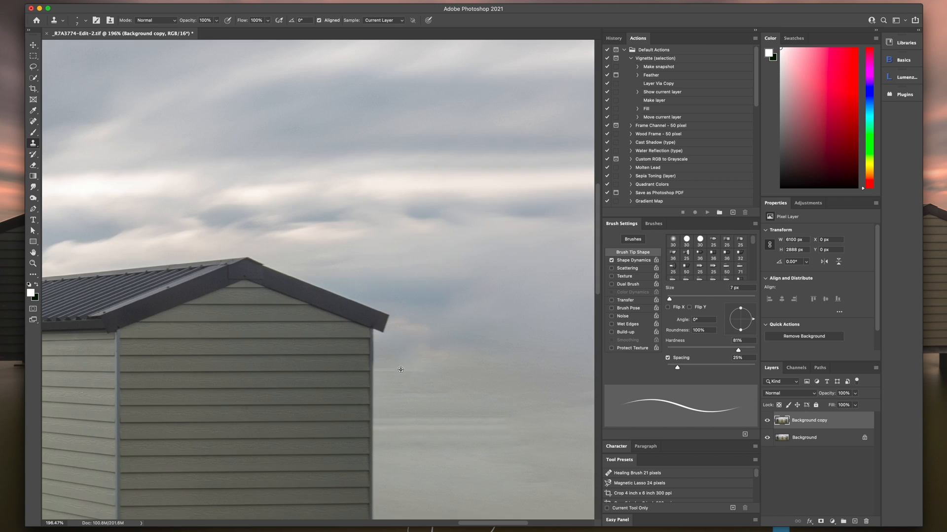
# Add a white layer mask to the Background copy layer and make black the foreground colour.
pyautogui.click(820, 522)
pyautogui.press('x')
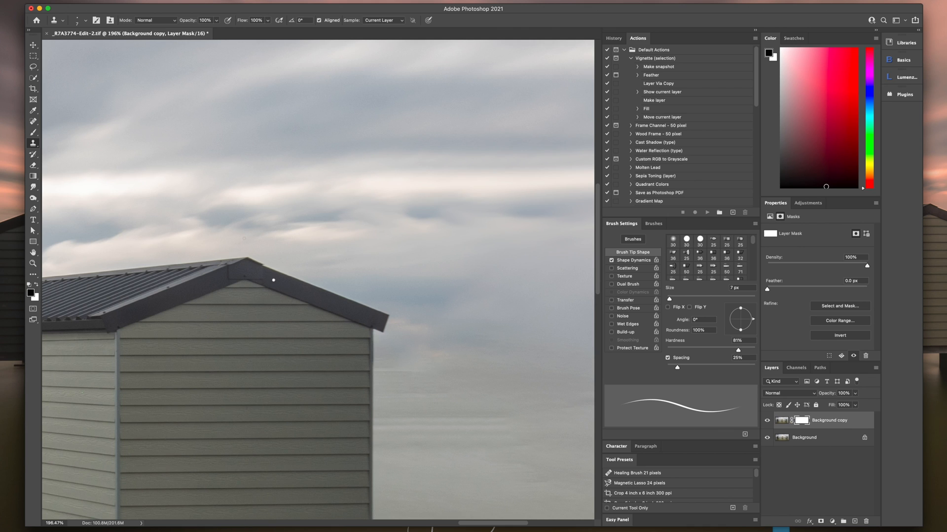
# Pick the Smudge tool at 17% strength and shrink its brush for blending beside the right-hand hut.
pyautogui.click(33, 187)
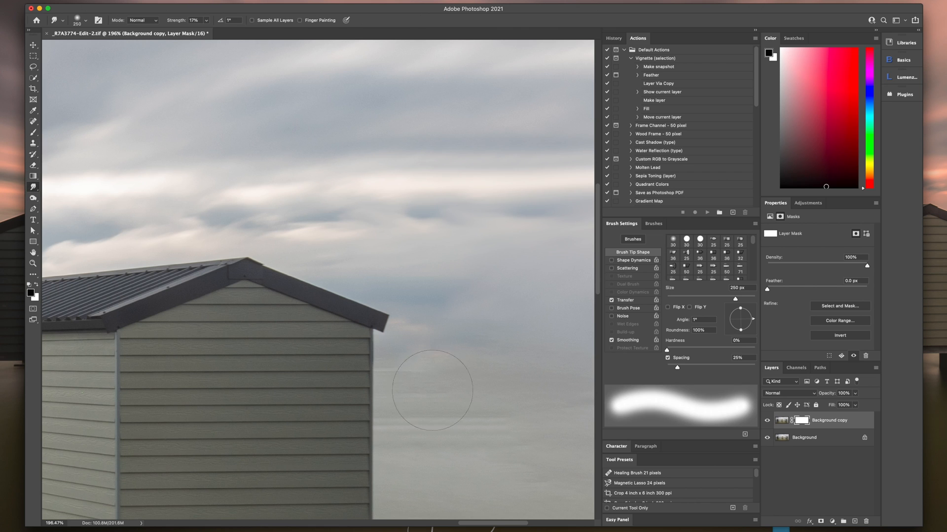
pyautogui.scroll(-3, 427, 375)
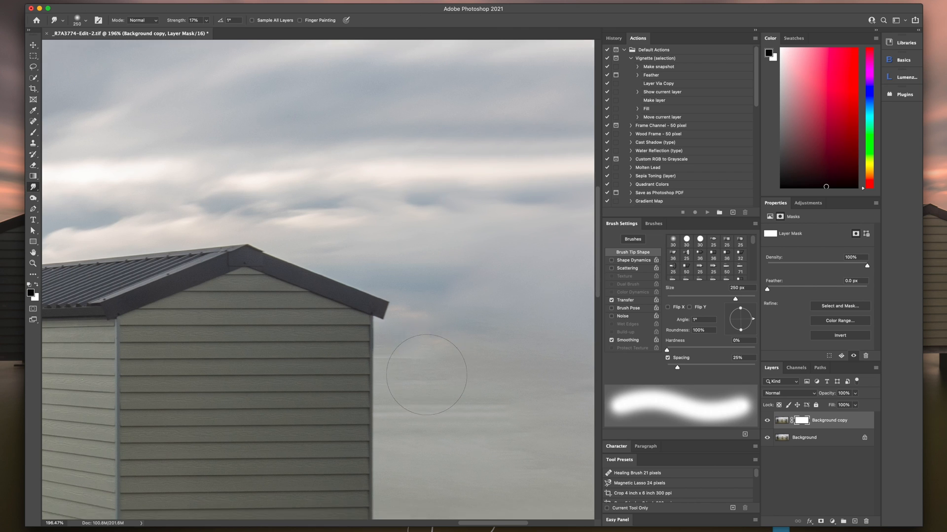
pyautogui.scroll(1, 426, 374)
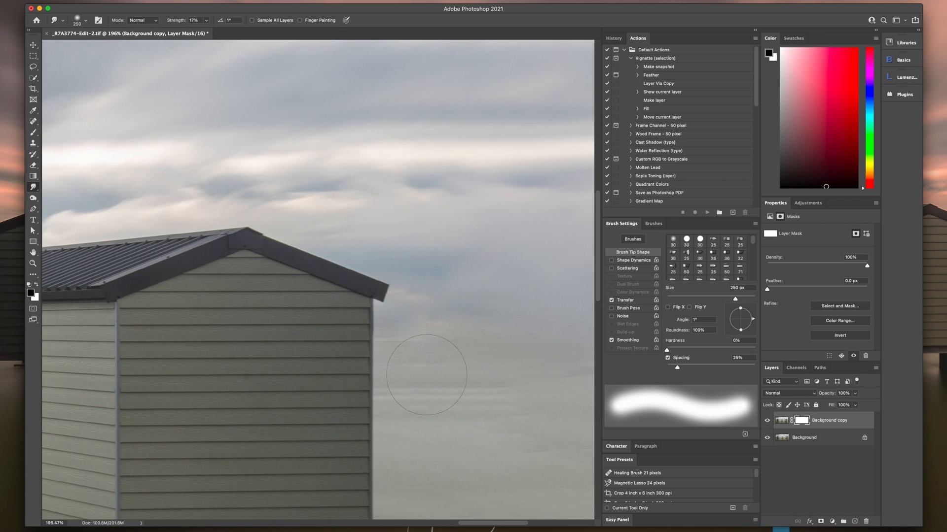
pyautogui.press('[')
pyautogui.press('[')
pyautogui.press('[')
pyautogui.press('[')
pyautogui.press('[')
pyautogui.press('[')
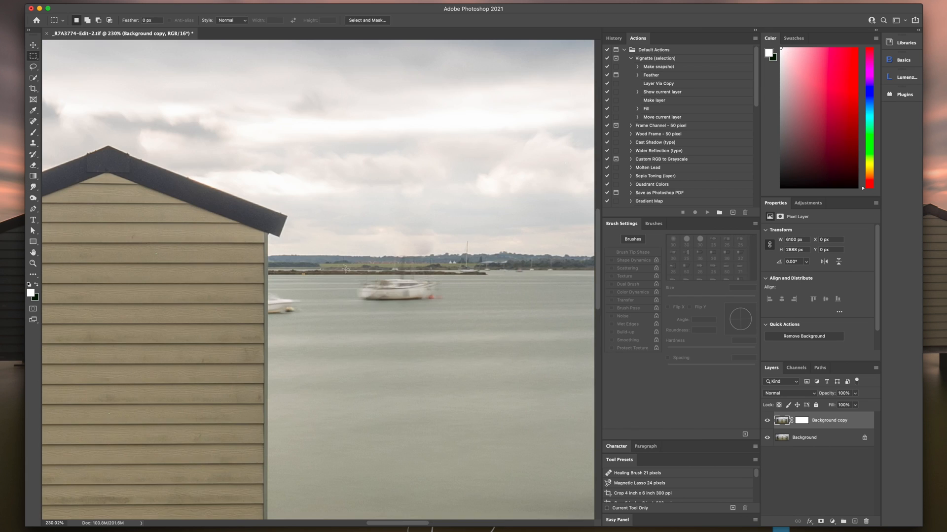
# Select the blurred boat beside the middle hut, about 253 by 108 px, and replace it with a Content-Aware fill at 100% opacity.
pyautogui.moveTo(345, 270); pyautogui.dragTo(429, 311)
pyautogui.rightClick(416, 295)
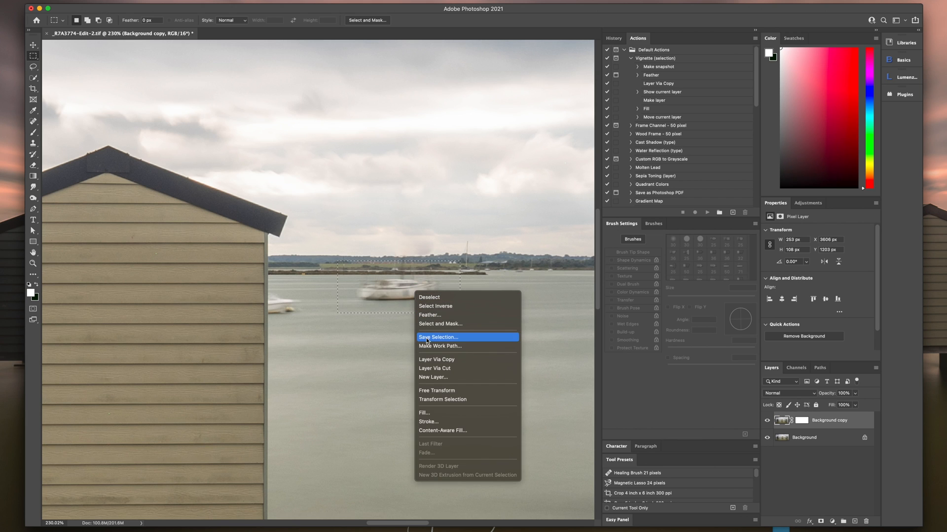
pyautogui.click(423, 413)
pyautogui.hscroll(1, 473, 217)
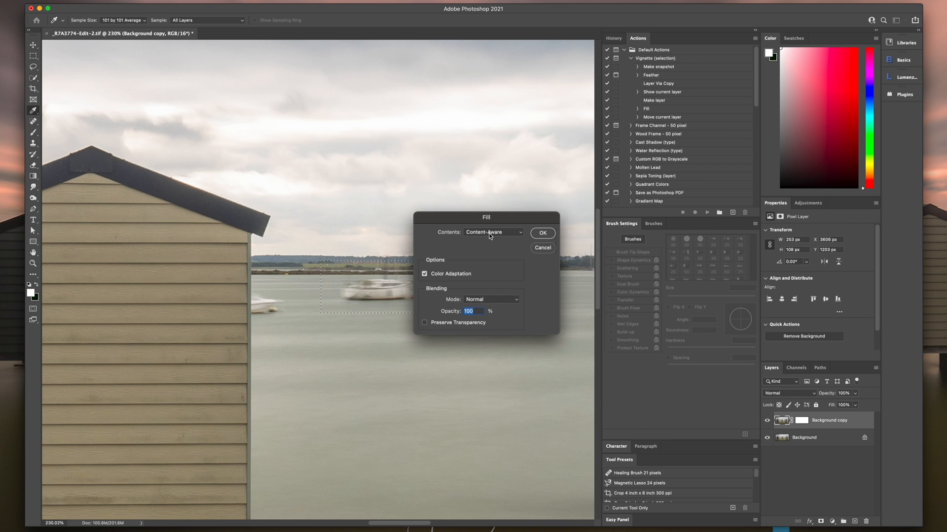
pyautogui.click(543, 234)
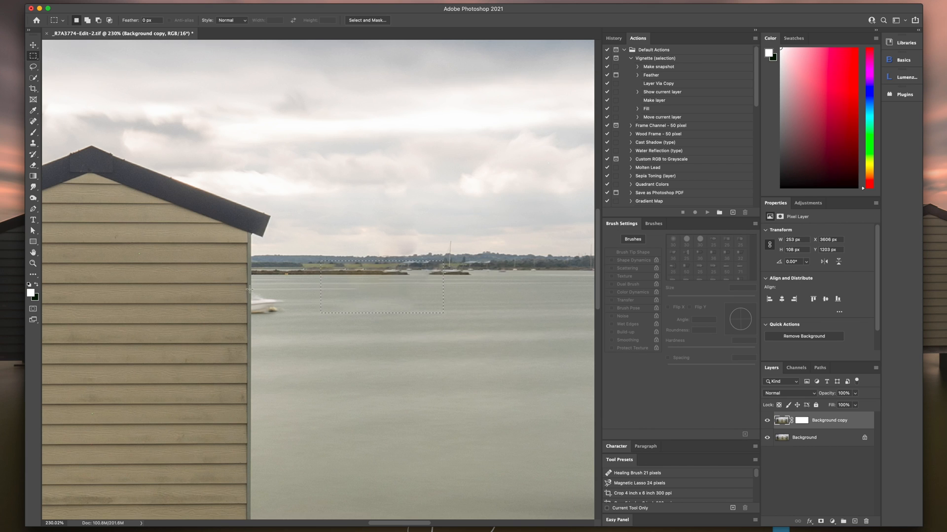
# Replace the boat fragment against the middle hut's right wall with a fill.
pyautogui.moveTo(251, 286); pyautogui.dragTo(258, 313)
pyautogui.rightClick(250, 304)
pyautogui.click(300, 425)
# Remove the distant land between the middle and right-hand huts with fills over successive rectangular selections of the horizon.
pyautogui.moveTo(251, 247); pyautogui.dragTo(464, 284)
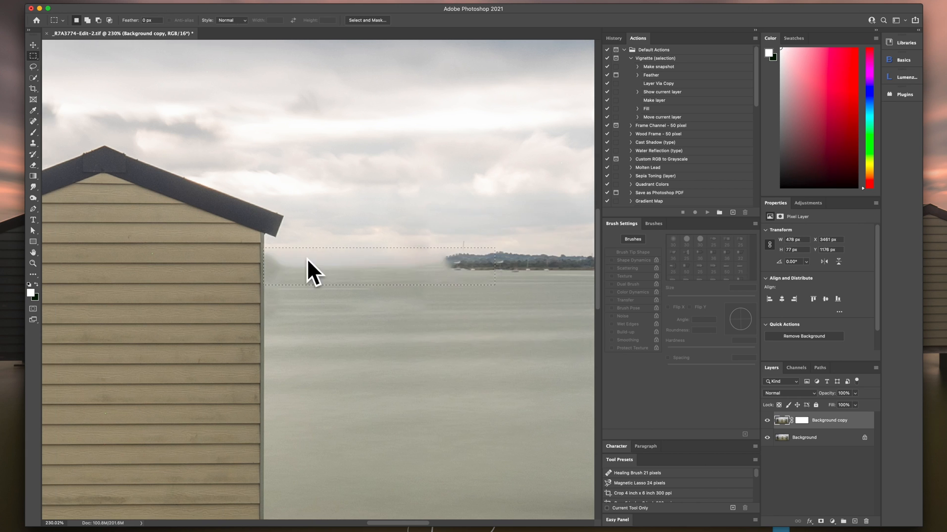
pyautogui.hscroll(5, 309, 271)
pyautogui.moveTo(562, 245); pyautogui.dragTo(510, 279)
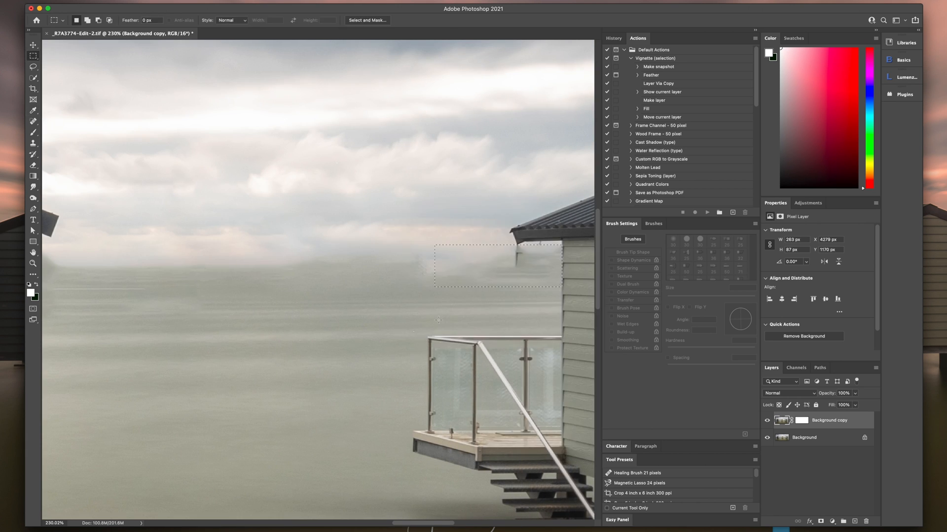
pyautogui.rightClick(423, 266)
pyautogui.click(432, 387)
# Fill the leftover fragments under the right-hand hut's eave, including a selection about 17 by 40 px, and deselect.
pyautogui.moveTo(561, 239); pyautogui.dragTo(541, 258)
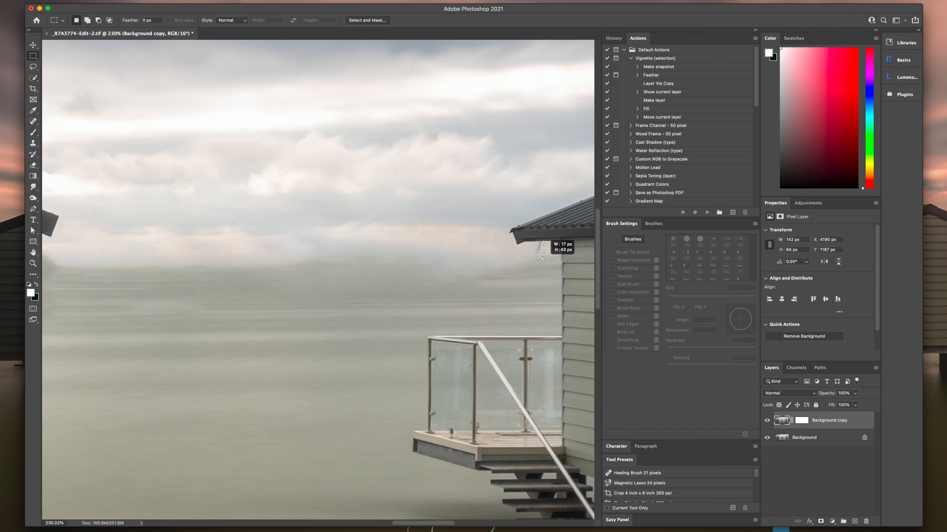
pyautogui.moveTo(540, 259); pyautogui.dragTo(527, 262)
pyautogui.hotkey('shift', 'F5')
pyautogui.press('Return')
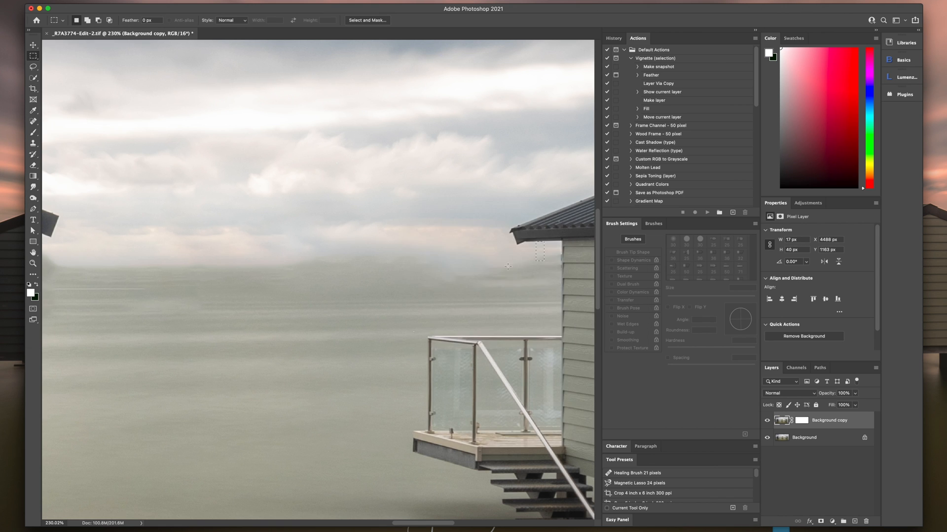
pyautogui.press('super+d')
# Select the land strip adjoining the middle hut's left wall, about 365 by 64 px, and replace it with a fill.
pyautogui.scroll(-10, 418, 310)
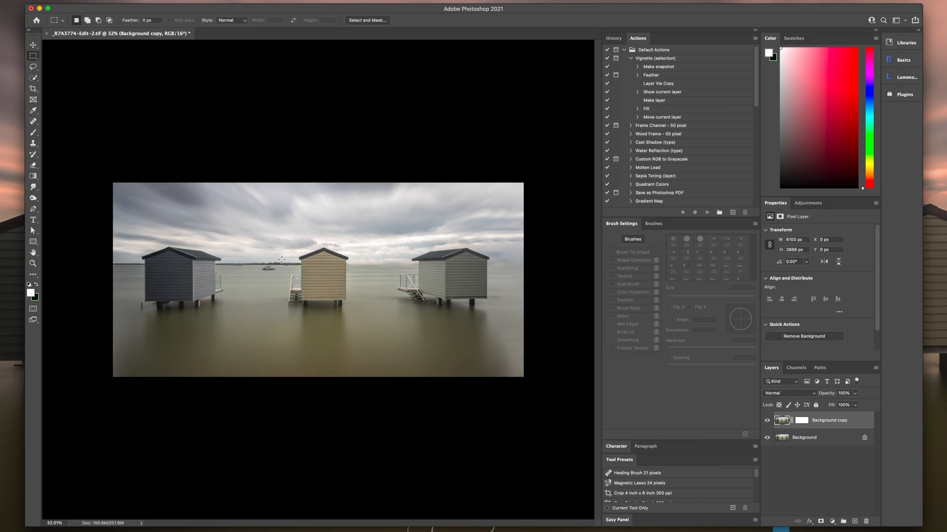
pyautogui.moveTo(138, 269)
pyautogui.mouseDown()
pyautogui.moveTo(192, 290)
pyautogui.moveTo(386, 311)
pyautogui.mouseUp()
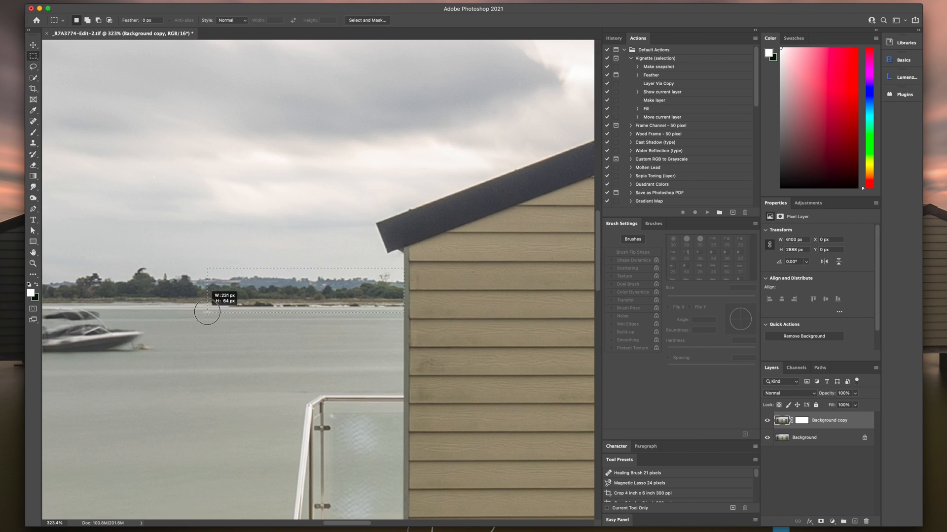
pyautogui.rightClick(298, 284)
pyautogui.click(314, 404)
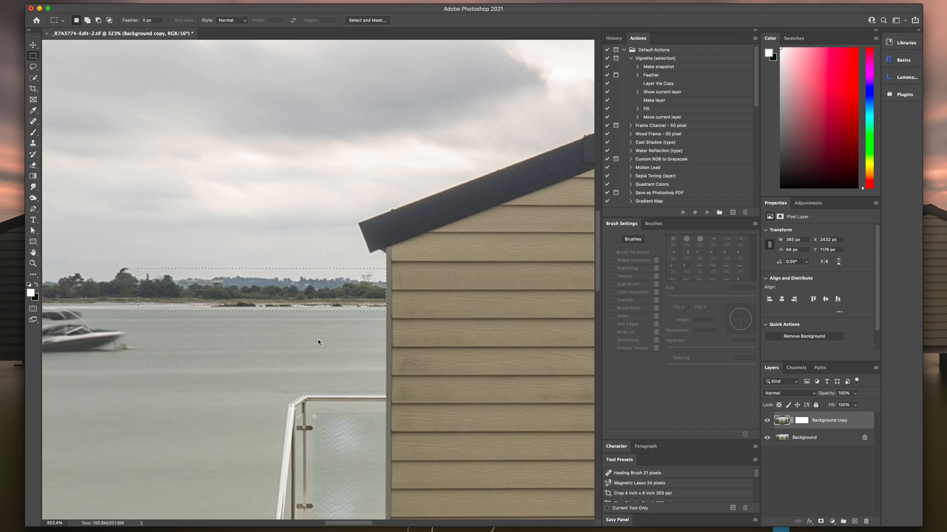
pyautogui.click(543, 233)
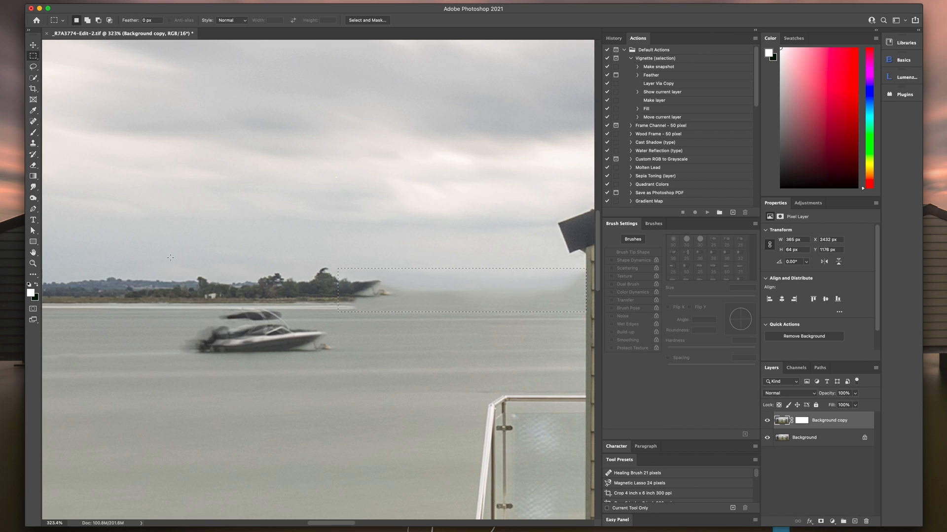
# Remove the speedboat between the left-hand and middle huts, and fill a further horizon strip of land about 435 by 63 px.
pyautogui.rightClick(283, 323)
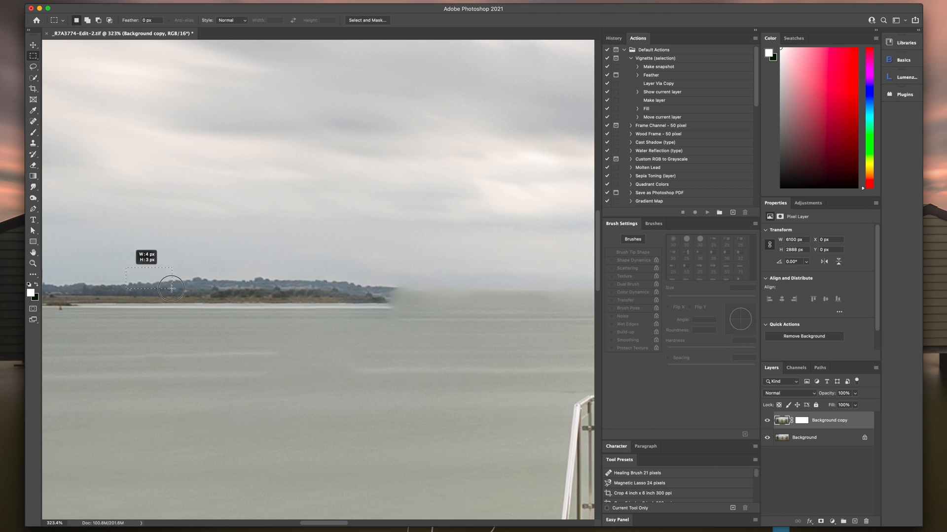
pyautogui.rightClick(287, 293)
pyautogui.click(299, 413)
pyautogui.press('Return')
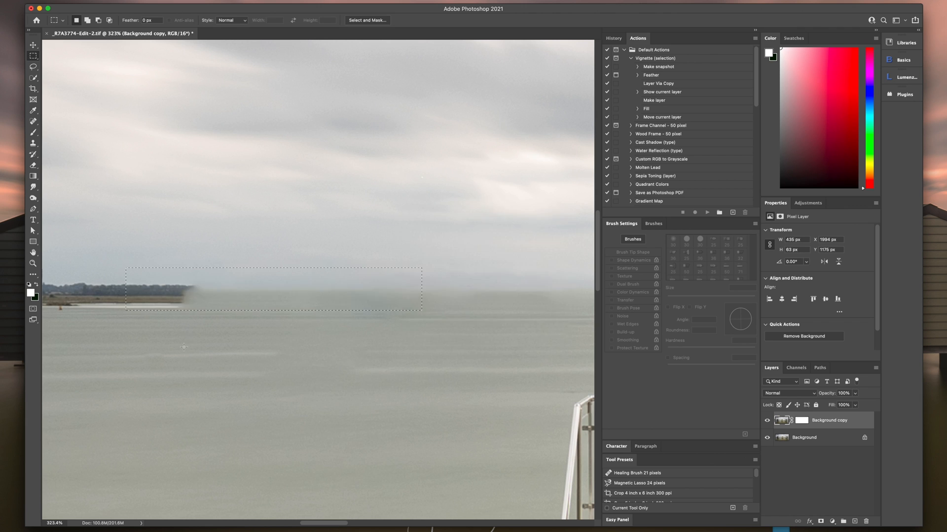
# Select the remaining land beside the left-hand hut, about 587 by 52 px, and replace it with a Content-Aware fill at 100% opacity.
pyautogui.moveTo(92, 279); pyautogui.dragTo(493, 313)
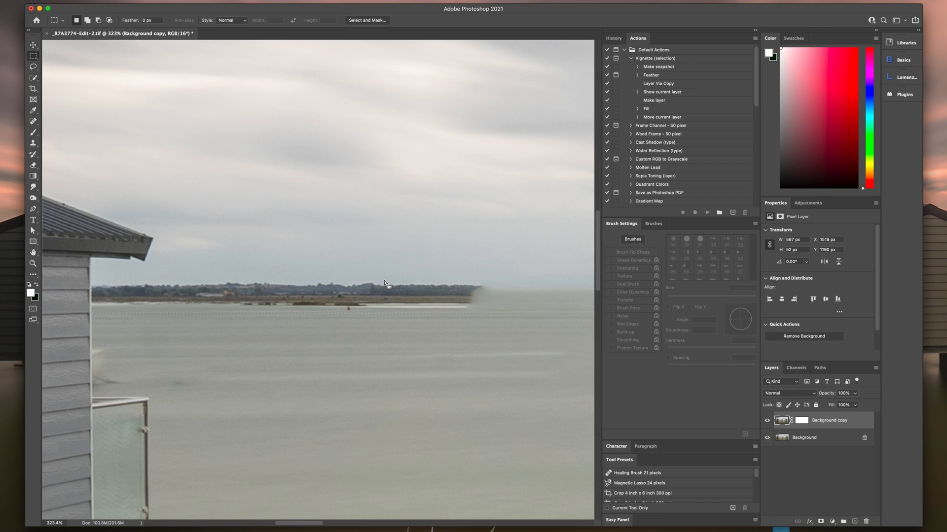
pyautogui.rightClick(329, 296)
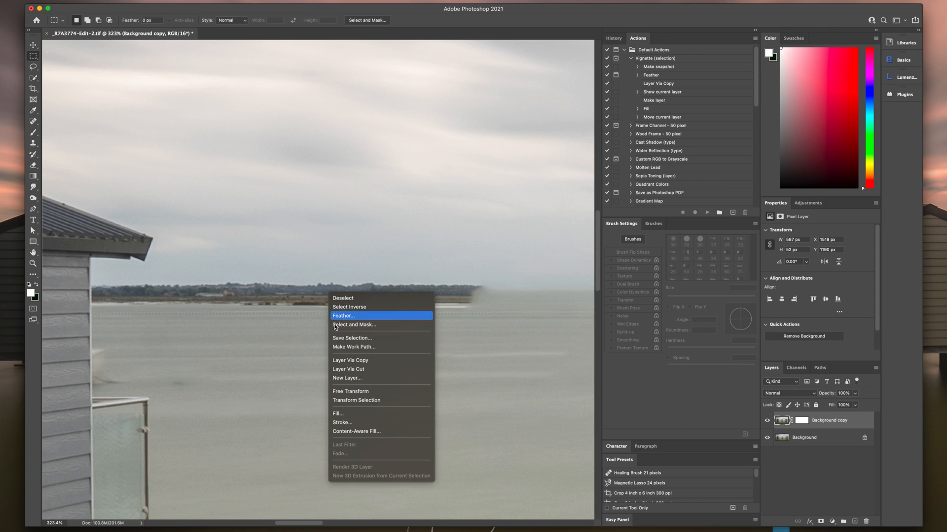
pyautogui.click(340, 415)
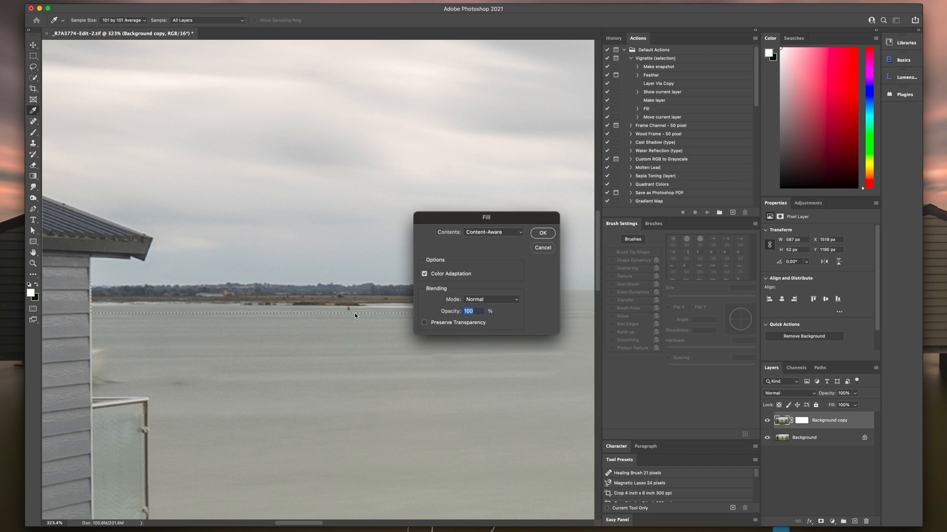
pyautogui.click(542, 233)
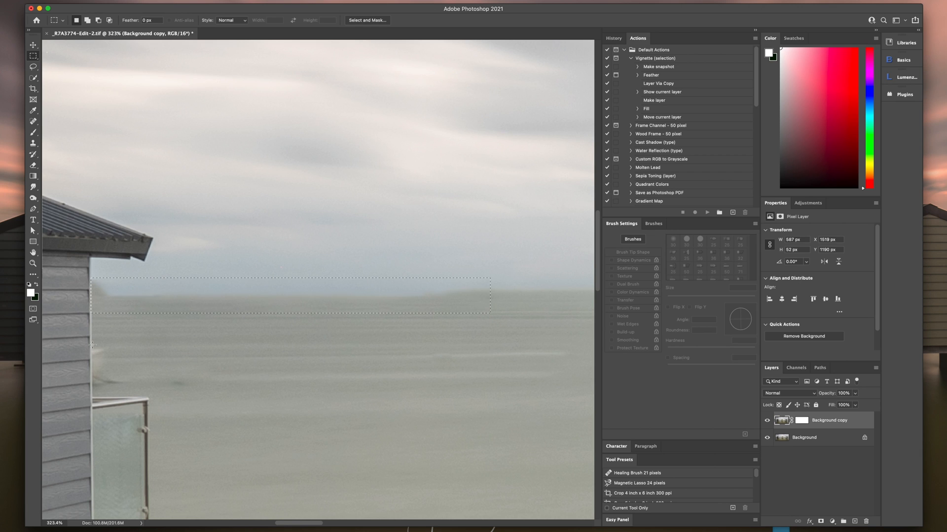
# Fill the boat remnant above the left-hand hut's railing and the dark fragment at its wall using Content-Aware, and deselect.
pyautogui.moveTo(92, 343); pyautogui.dragTo(132, 389)
pyautogui.moveTo(91, 275); pyautogui.dragTo(112, 304)
pyautogui.rightClick(103, 293)
pyautogui.click(122, 410)
pyautogui.click(541, 234)
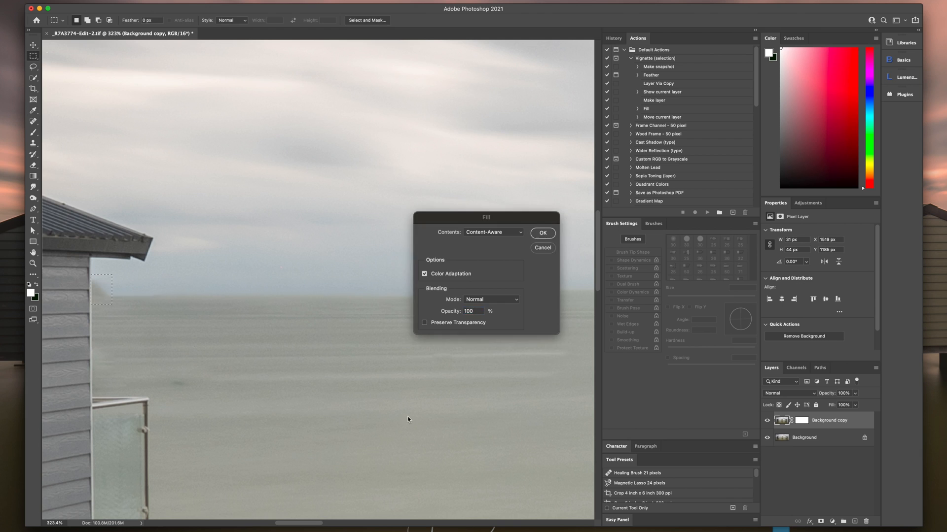
pyautogui.click(98, 286)
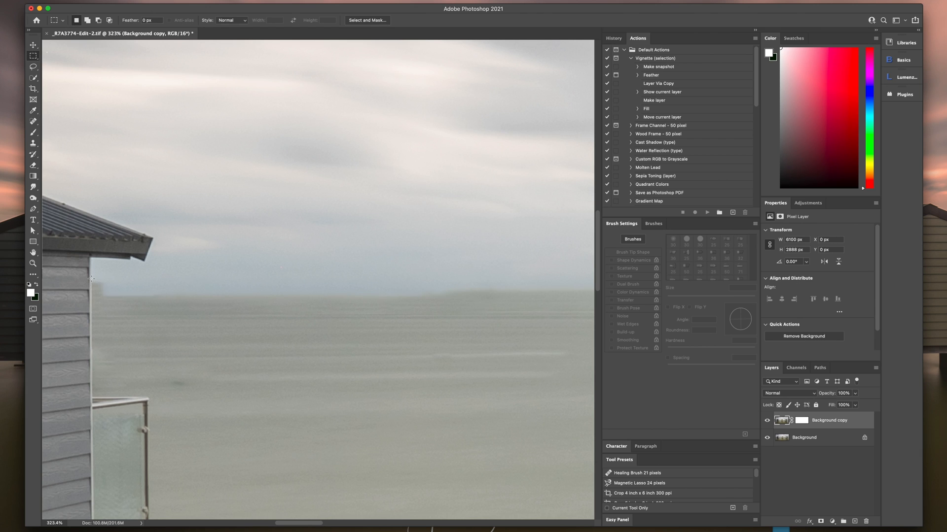
# Clone sky over the grey patch under the left-hand hut's eave with the Clone Stamp tool and a 20 px brush.
pyautogui.moveTo(91, 278); pyautogui.dragTo(124, 305)
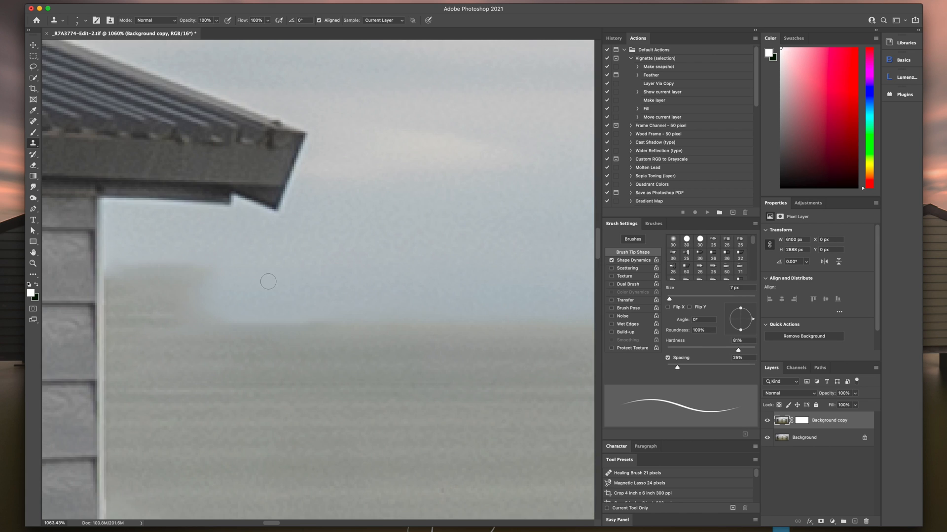
pyautogui.scroll(-2, 266, 286)
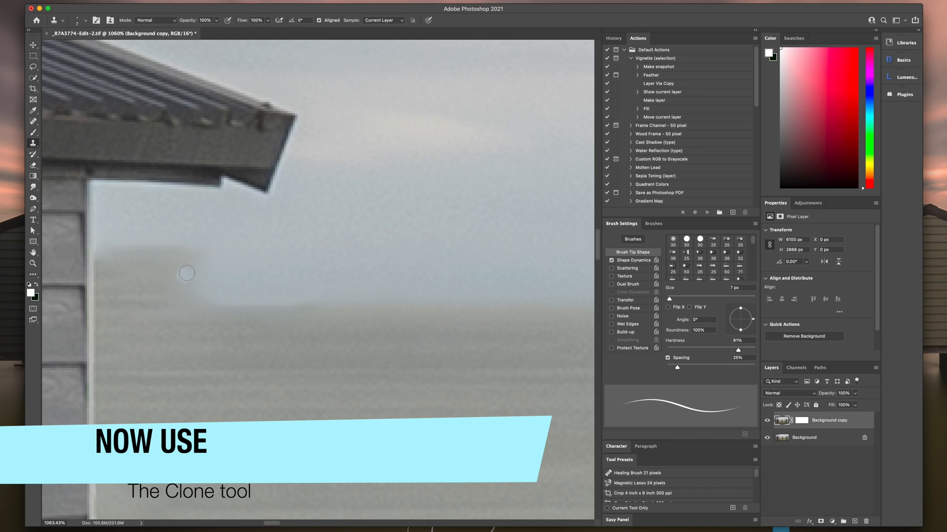
pyautogui.press(']')
pyautogui.press(']')
pyautogui.press(']')
pyautogui.press(']')
pyautogui.press(']')
pyautogui.press(']')
pyautogui.press('[')
pyautogui.press('[')
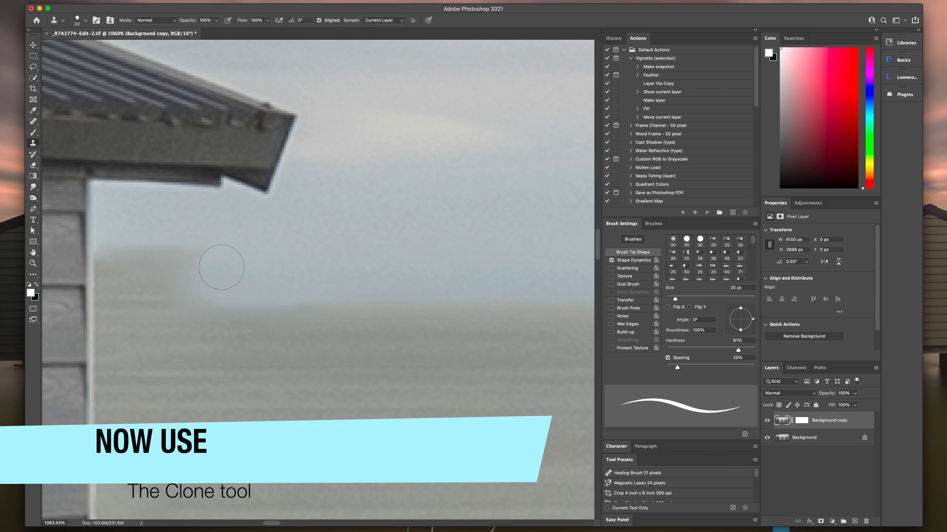
pyautogui.moveTo(233, 265)
pyautogui.mouseDown()
pyautogui.moveTo(162, 265)
pyautogui.moveTo(225, 277)
pyautogui.moveTo(162, 273)
pyautogui.moveTo(259, 276)
pyautogui.moveTo(205, 271)
pyautogui.mouseUp()
pyautogui.moveTo(266, 253)
pyautogui.mouseDown()
pyautogui.moveTo(262, 278)
pyautogui.moveTo(177, 284)
pyautogui.moveTo(324, 277)
pyautogui.mouseUp()
pyautogui.keyDown('alt'); pyautogui.click(318, 269); pyautogui.keyUp('alt')
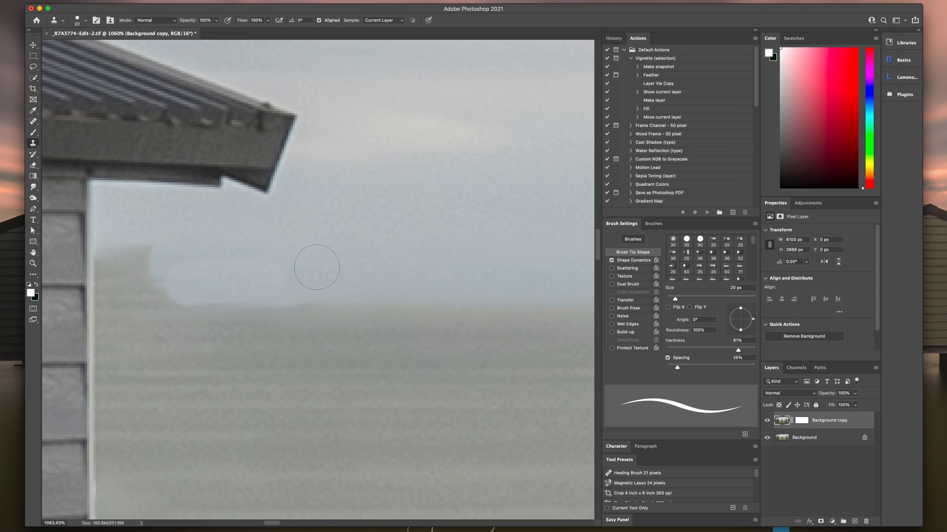
pyautogui.moveTo(264, 272)
pyautogui.mouseDown()
pyautogui.moveTo(168, 274)
pyautogui.moveTo(248, 256)
pyautogui.moveTo(179, 265)
pyautogui.moveTo(197, 255)
pyautogui.moveTo(166, 262)
pyautogui.moveTo(190, 251)
pyautogui.moveTo(162, 254)
pyautogui.moveTo(158, 245)
pyautogui.moveTo(138, 258)
pyautogui.moveTo(123, 250)
pyautogui.moveTo(157, 265)
pyautogui.moveTo(136, 269)
pyautogui.moveTo(164, 267)
pyautogui.moveTo(150, 275)
pyautogui.moveTo(189, 270)
pyautogui.moveTo(184, 276)
pyautogui.moveTo(118, 282)
pyautogui.moveTo(118, 242)
pyautogui.moveTo(119, 282)
pyautogui.mouseUp()
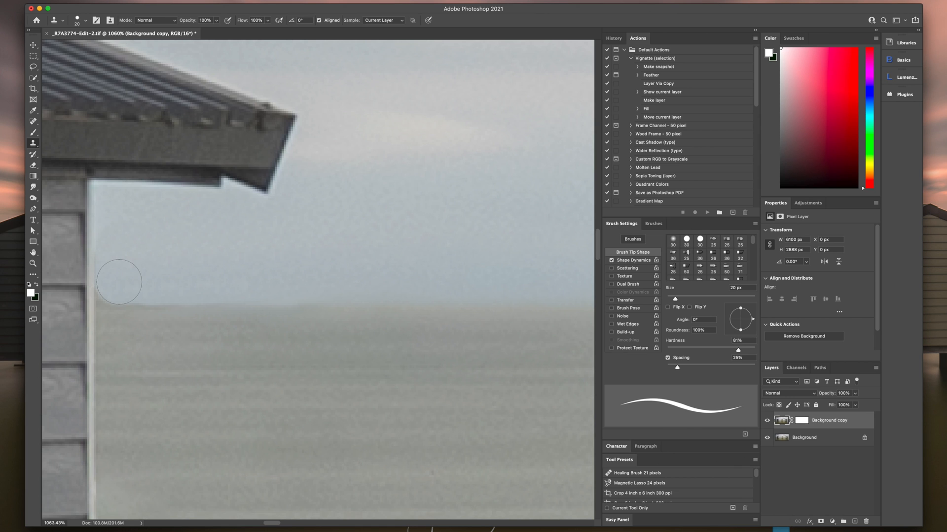
# Resize the Clone Stamp brush to tidy the horizon at the left-hand hut's wall, and remove the distant land on the hut's outer side.
pyautogui.press('[')
pyautogui.press('[')
pyautogui.press('[')
pyautogui.press('[')
pyautogui.press('[')
pyautogui.press('[')
pyautogui.press('[')
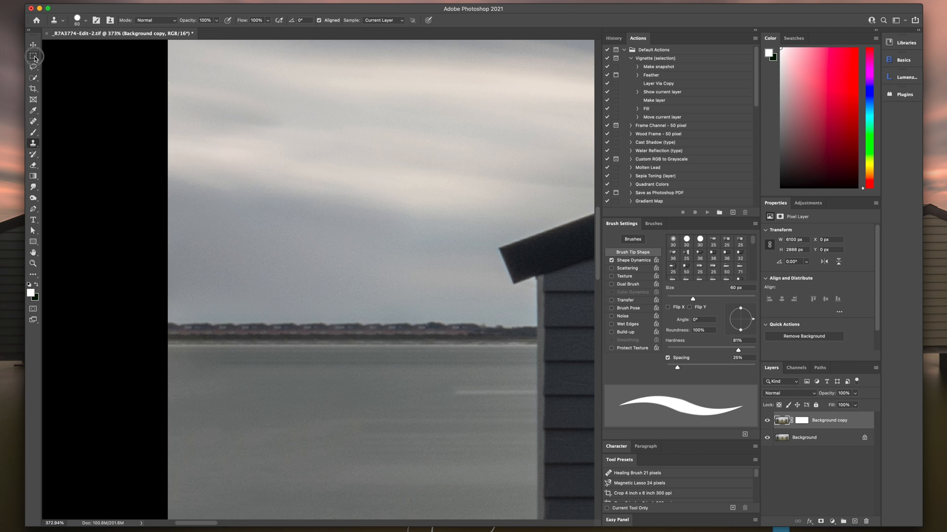
pyautogui.click(34, 66)
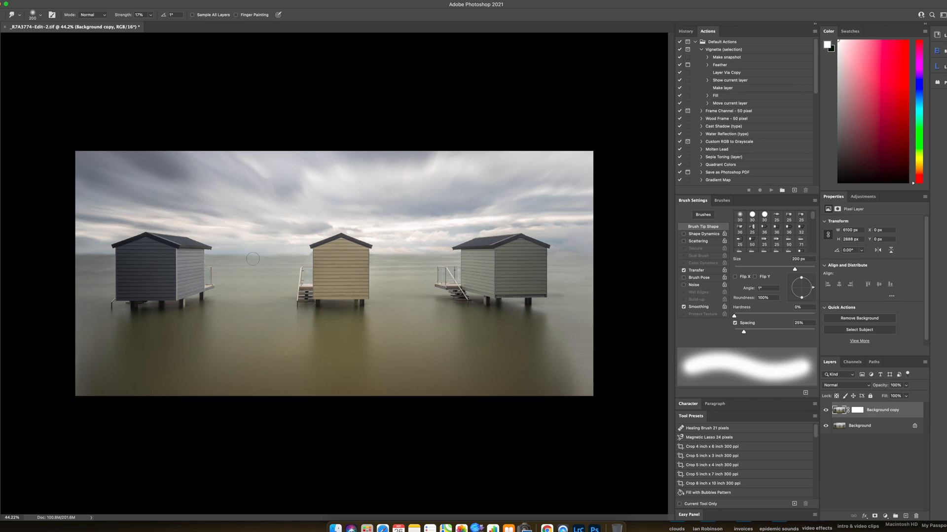
# Set the Smudge tool's brush size to 600 px for blending across the whole picture.
pyautogui.scroll(4, 217, 237)
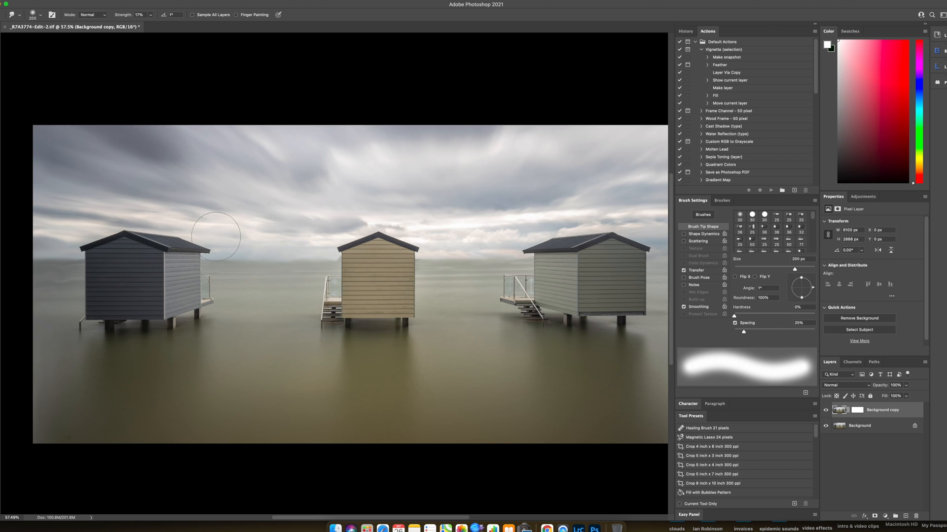
pyautogui.scroll(-1, 216, 237)
pyautogui.scroll(-6, 215, 236)
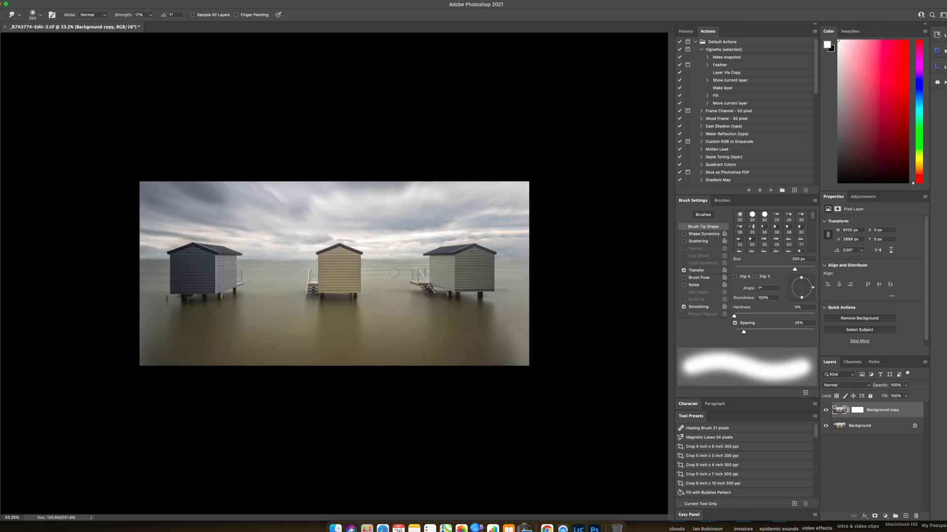
pyautogui.press(']')
pyautogui.press(']')
pyautogui.press(']')
pyautogui.press(']')
pyautogui.press(']')
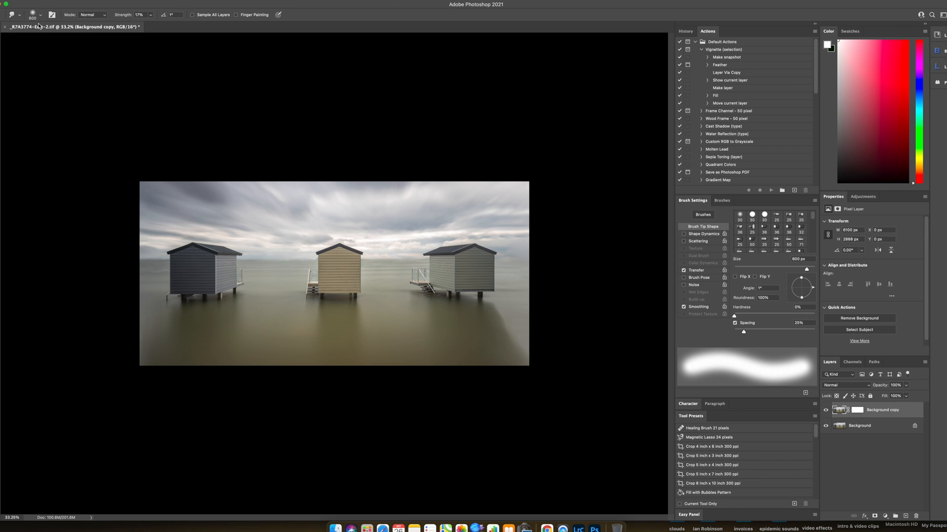
# Flatten the beach hut image into a single layer, then save and close the document to return to Lightroom.
pyautogui.click(102, 1)
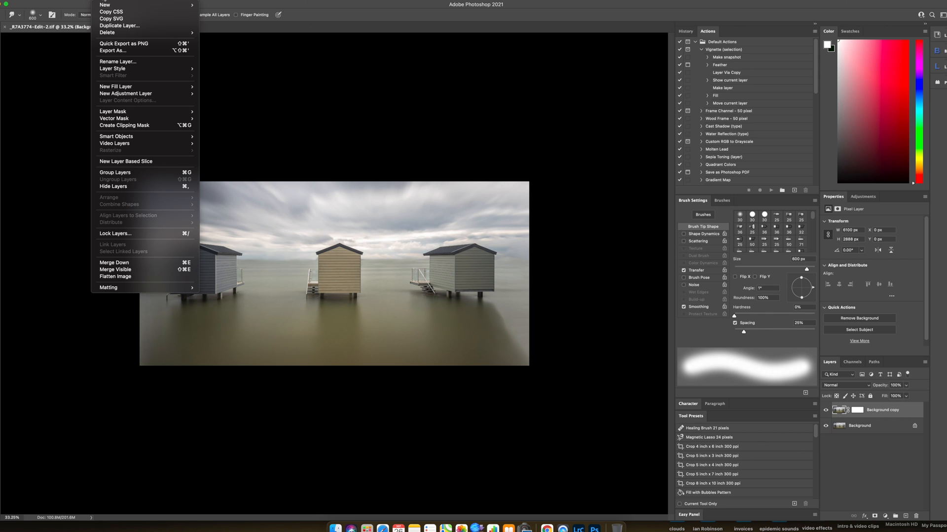
pyautogui.click(113, 278)
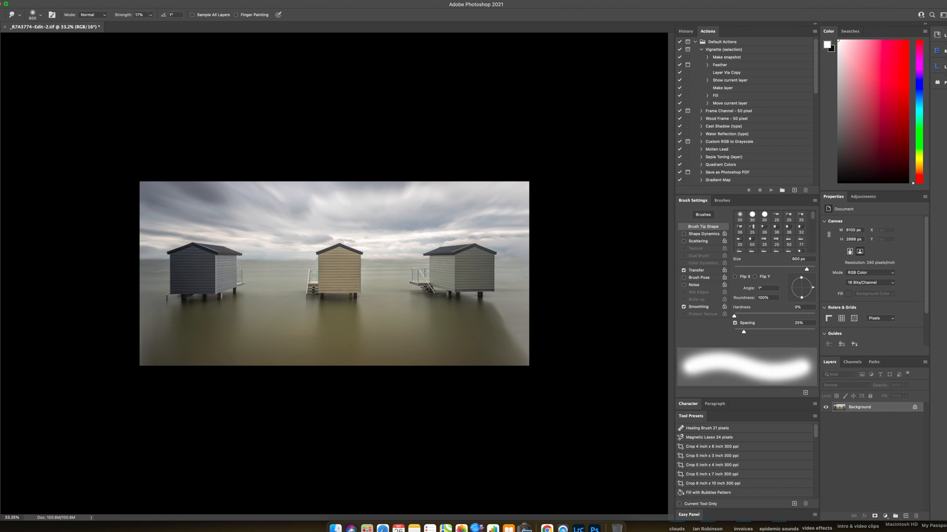
pyautogui.press('super+w')
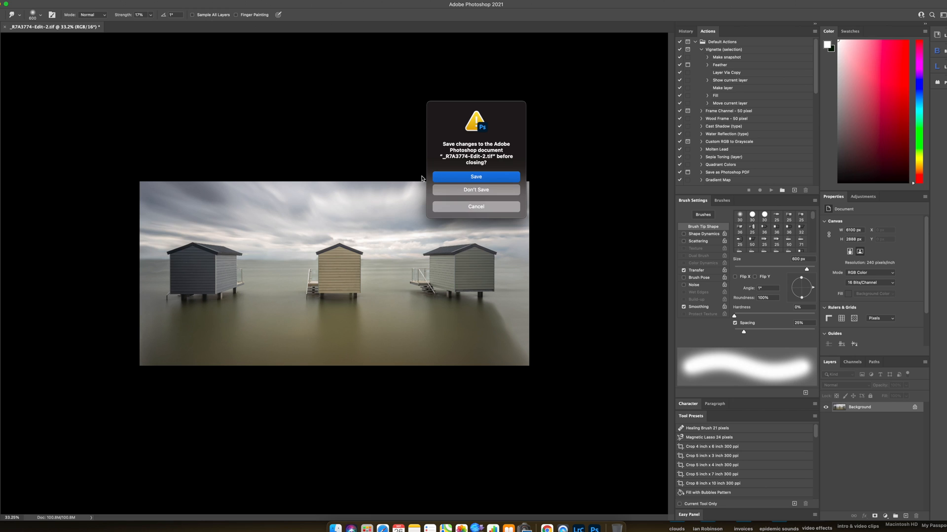
pyautogui.click(476, 178)
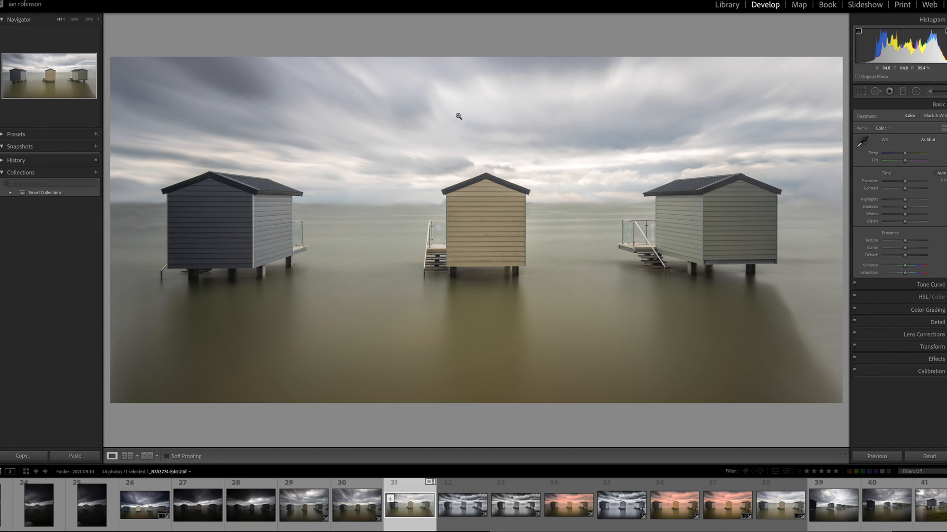
# Colour-grade the highlights pink at hue 24, saturation 71, and lower their luminance, comparing against the existing pink-sky version.
pyautogui.click(579, 513)
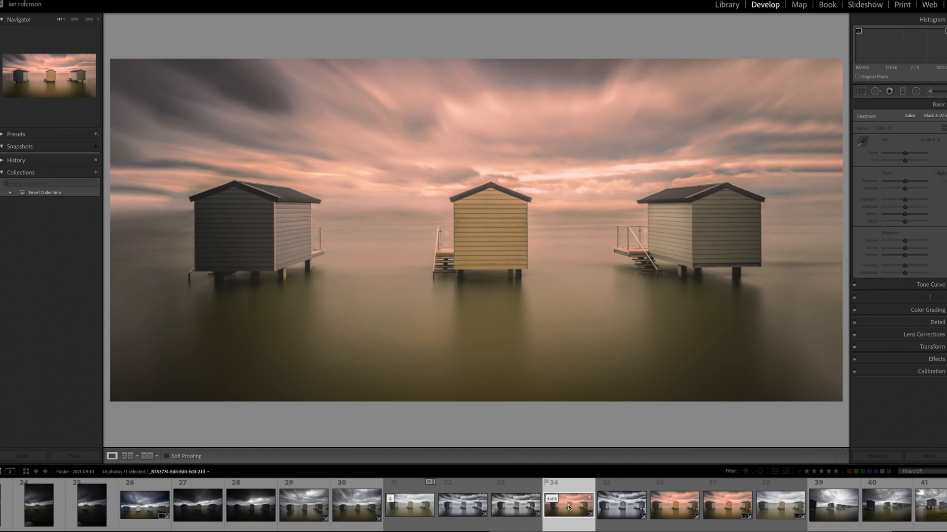
pyautogui.click(408, 508)
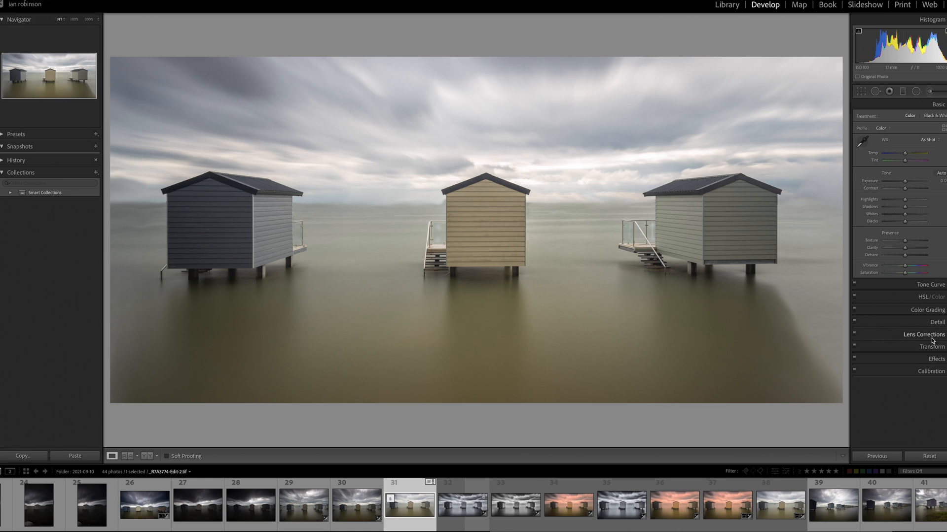
pyautogui.click(919, 311)
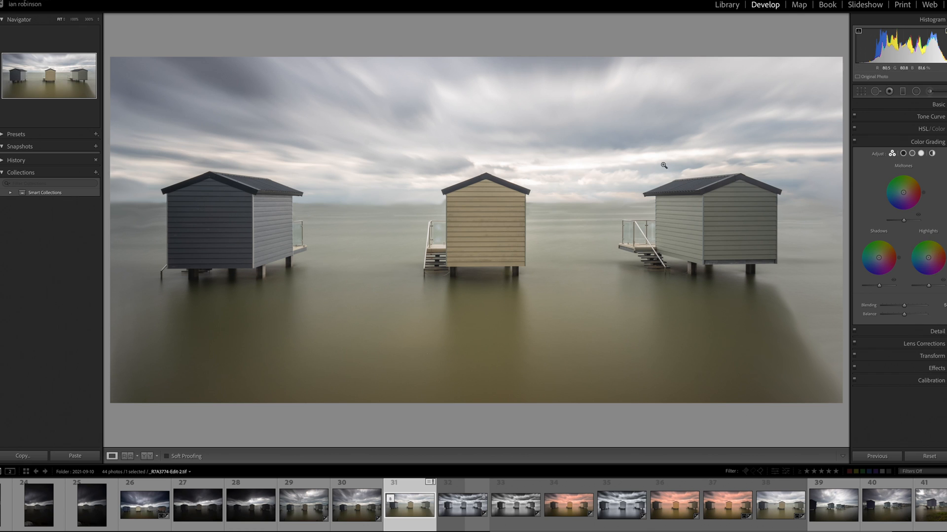
pyautogui.click(568, 505)
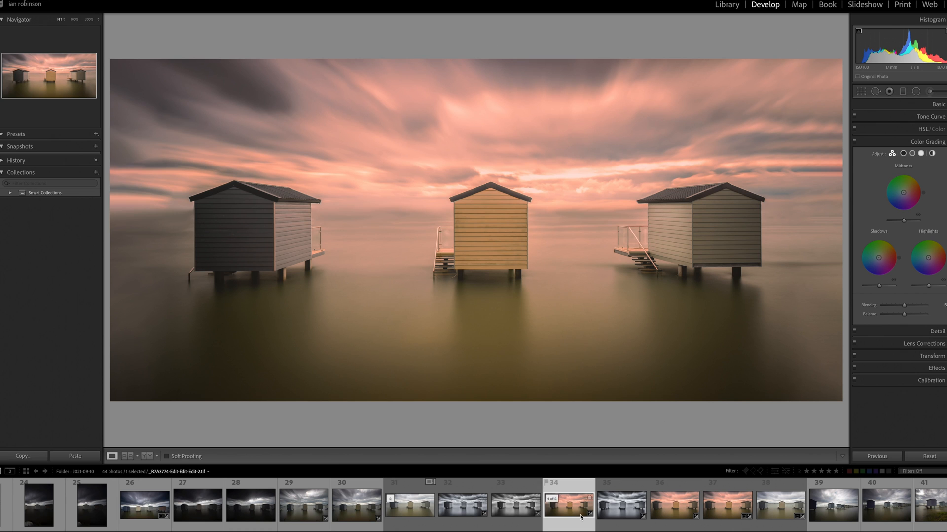
pyautogui.click(403, 503)
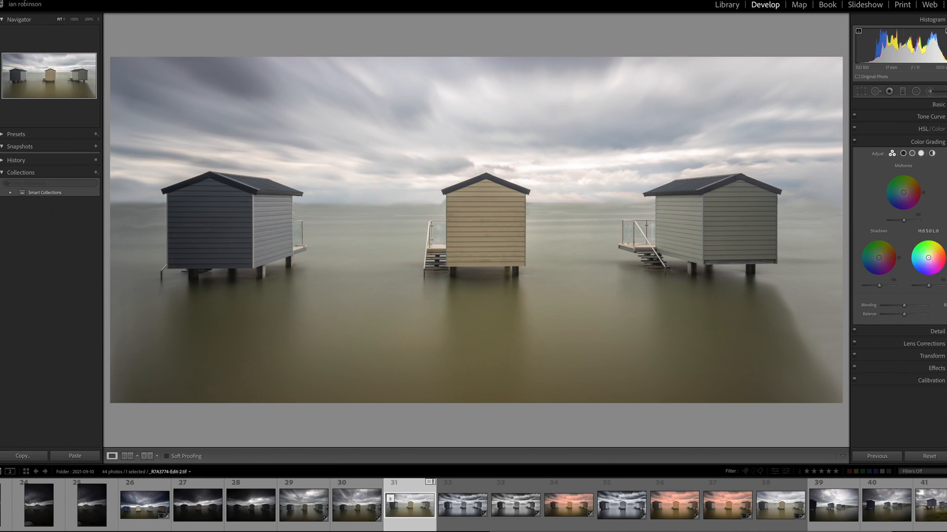
pyautogui.moveTo(928, 257); pyautogui.dragTo(938, 252)
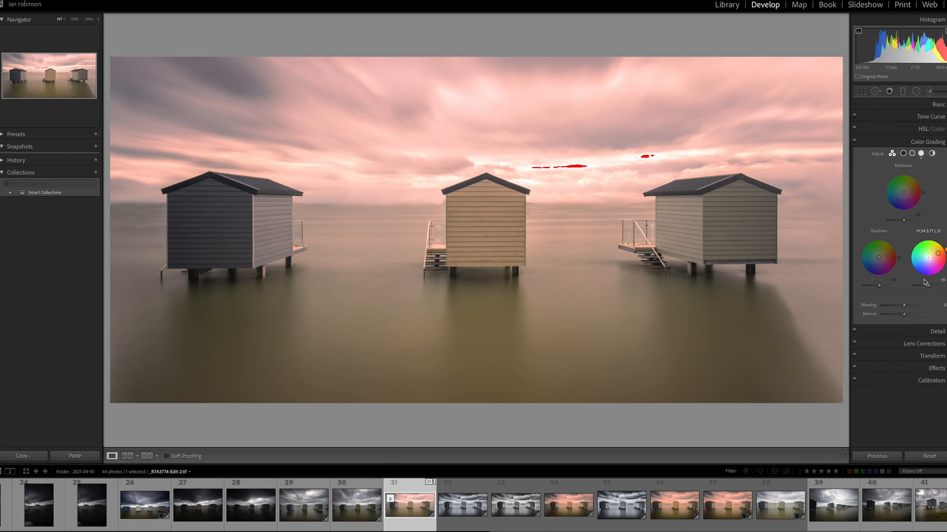
pyautogui.moveTo(927, 285)
pyautogui.mouseDown()
pyautogui.moveTo(943, 287)
pyautogui.moveTo(920, 287)
pyautogui.mouseUp()
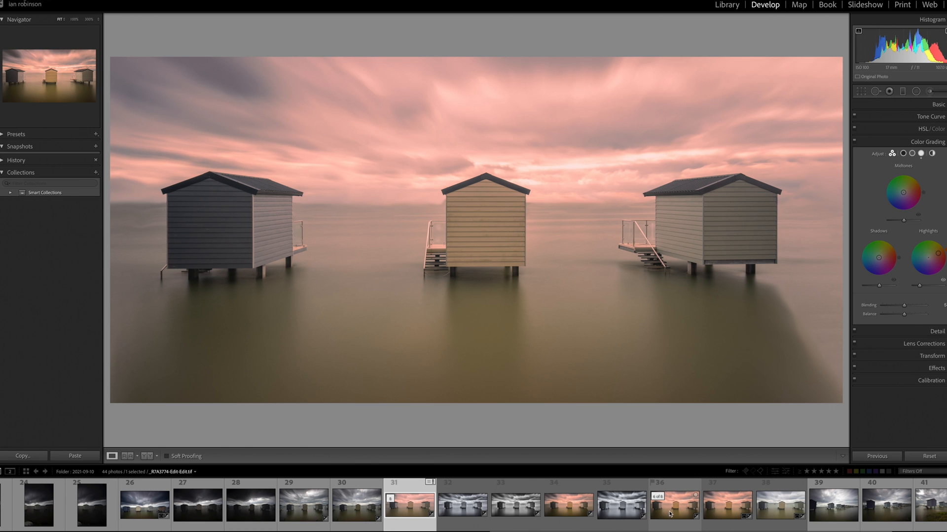
pyautogui.click(571, 512)
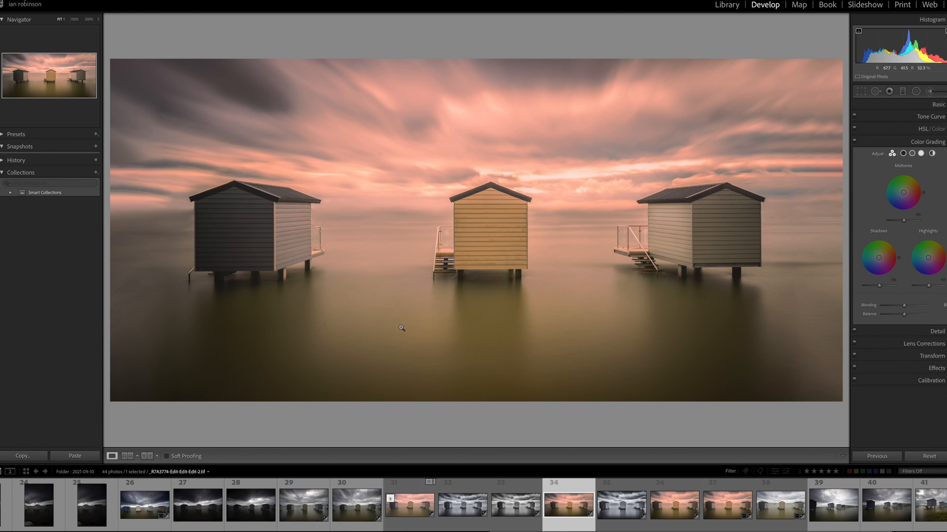
pyautogui.click(409, 506)
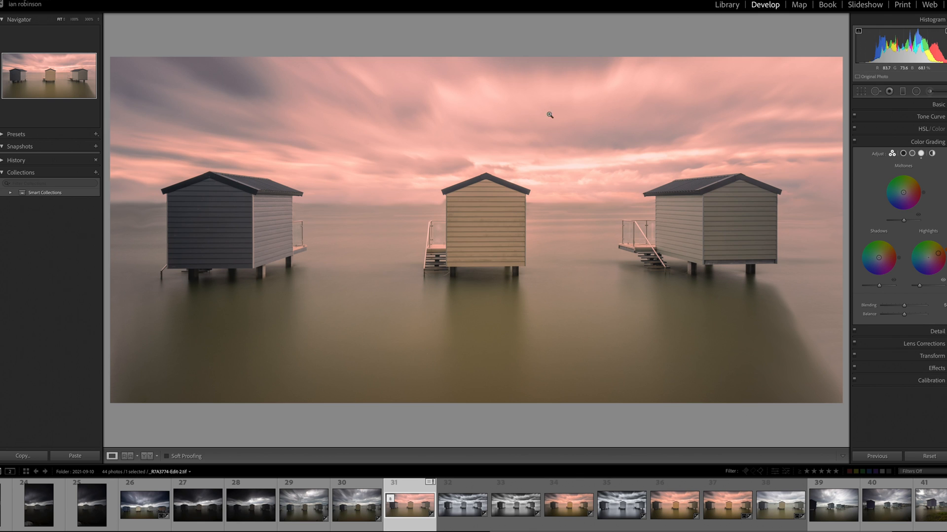
# Add a graduated filter from the top edge to just below the huts, with a Luminance range mask, and show the mask.
pyautogui.click(935, 105)
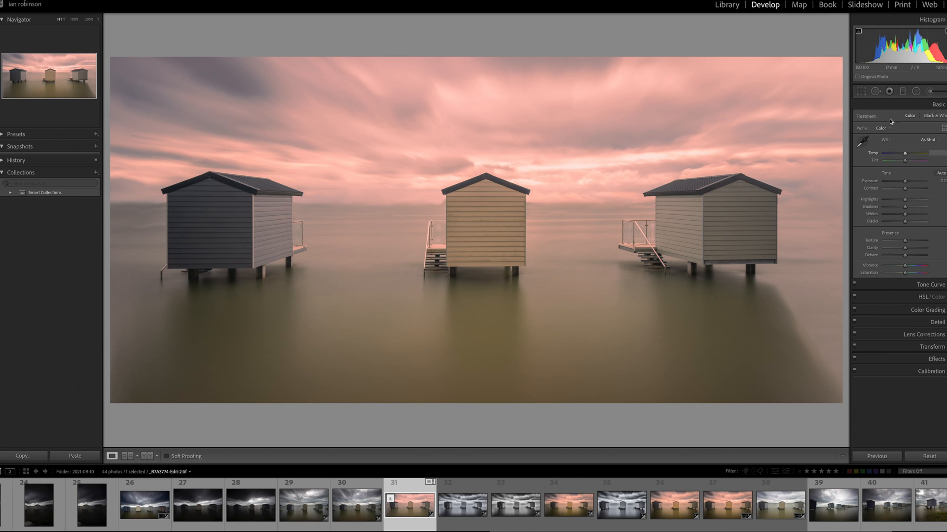
pyautogui.click(903, 93)
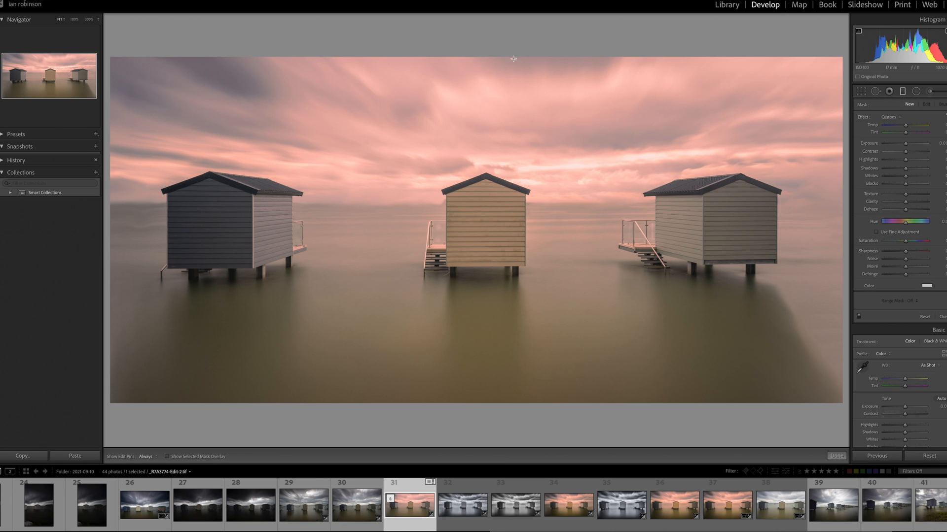
pyautogui.moveTo(483, 56); pyautogui.dragTo(482, 286)
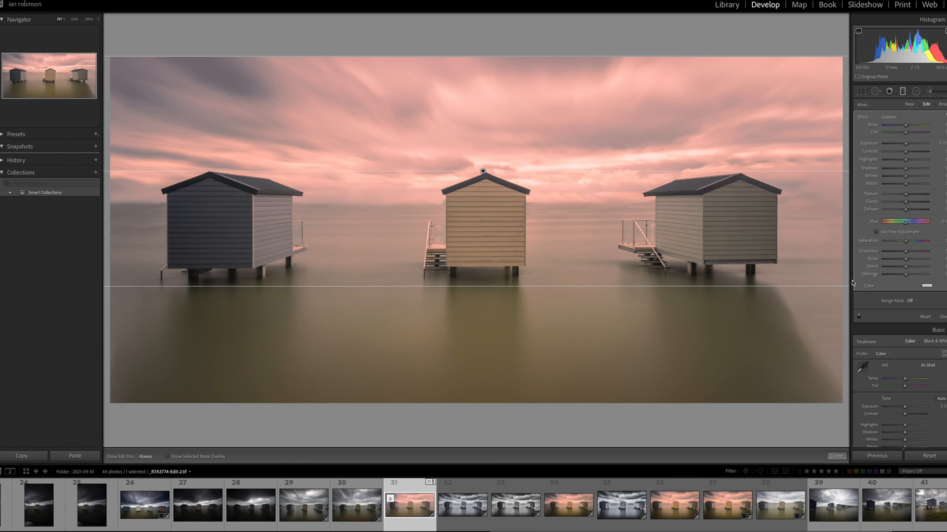
pyautogui.click(910, 301)
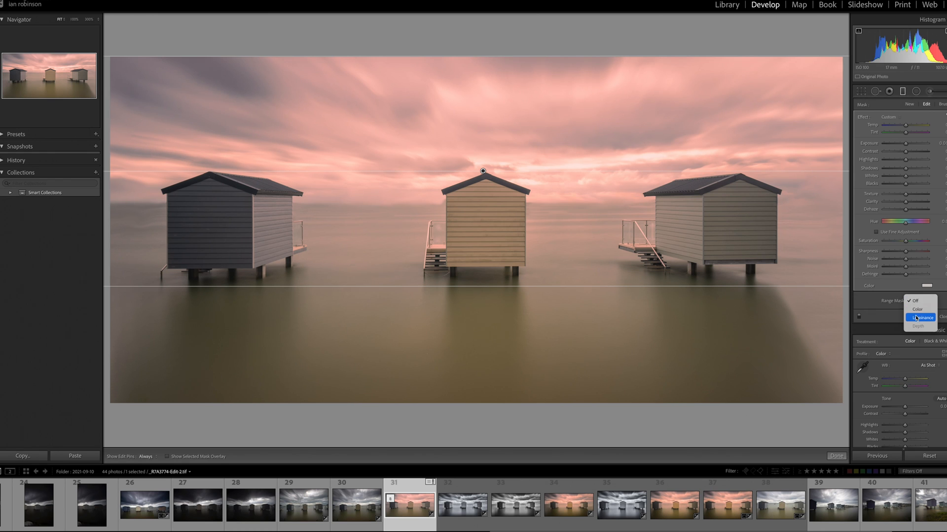
pyautogui.click(918, 318)
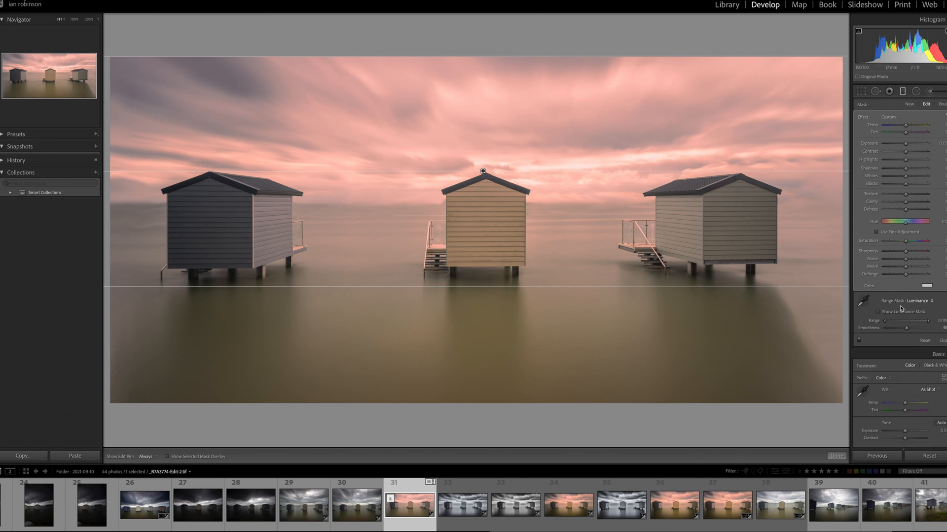
pyautogui.click(877, 312)
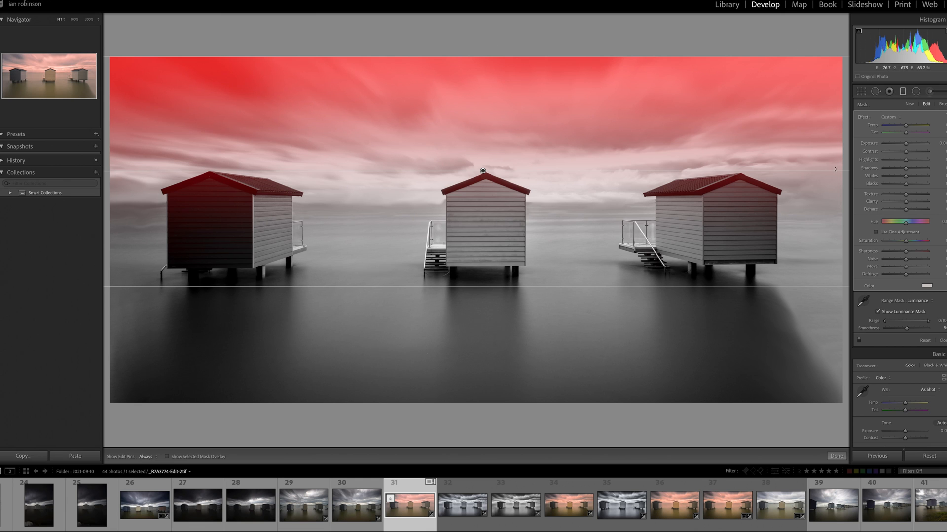
# Set the graduated filter's Clarity to 100, hide the luminance mask, lower its Highlights and raise Noise to the maximum.
pyautogui.click(905, 202)
pyautogui.moveTo(905, 202); pyautogui.dragTo(930, 203)
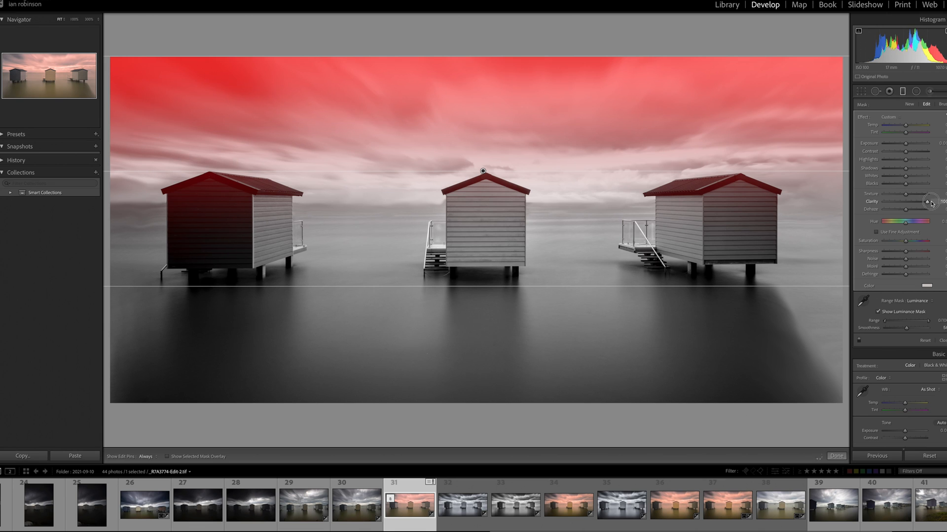
pyautogui.click(878, 312)
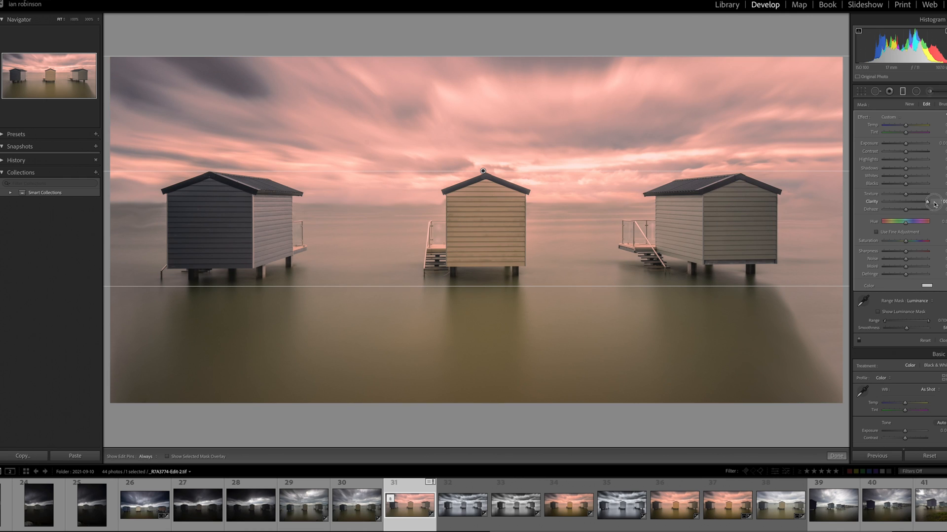
pyautogui.moveTo(927, 202)
pyautogui.mouseDown()
pyautogui.moveTo(903, 203)
pyautogui.moveTo(927, 202)
pyautogui.mouseUp()
pyautogui.moveTo(905, 160)
pyautogui.mouseDown()
pyautogui.moveTo(840, 166)
pyautogui.moveTo(909, 164)
pyautogui.moveTo(895, 164)
pyautogui.mouseUp()
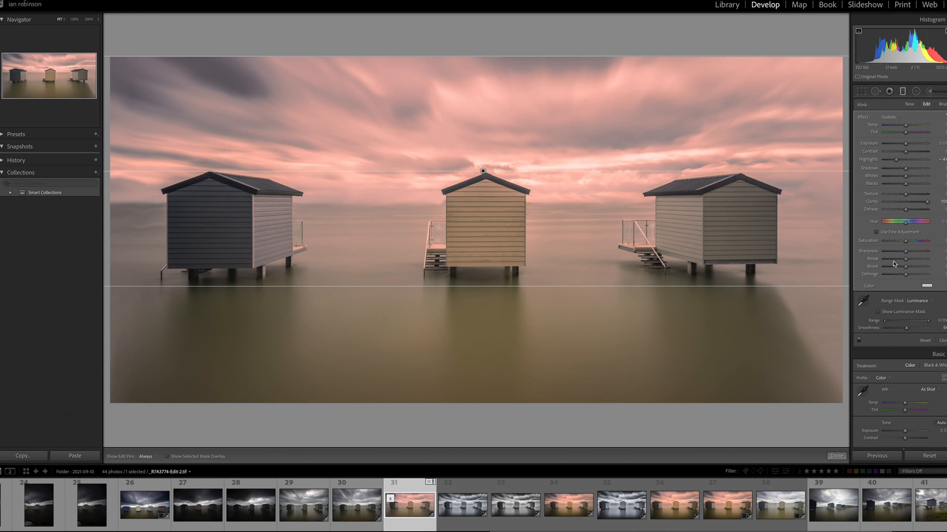
pyautogui.moveTo(906, 260); pyautogui.dragTo(936, 261)
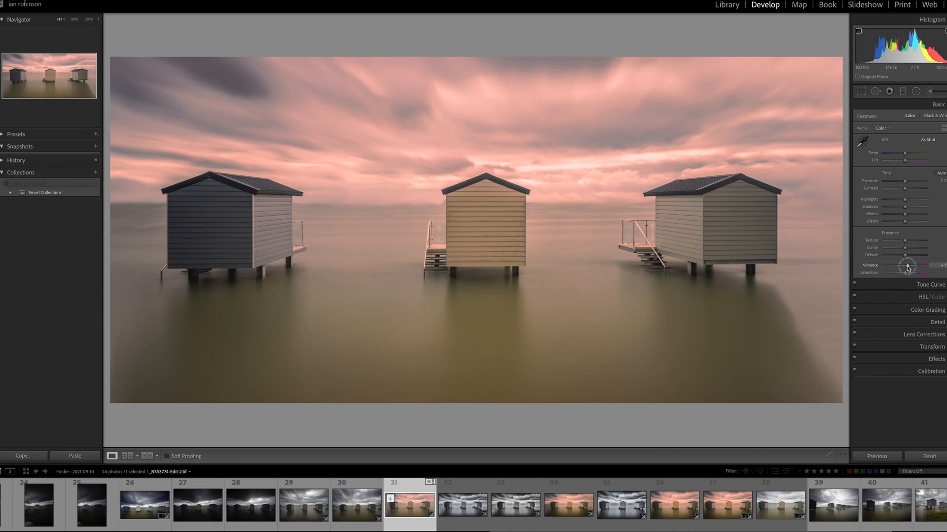
# Raise the photo's Vibrance slightly and reduce the Yellow saturation in the HSL settings.
pyautogui.moveTo(906, 266)
pyautogui.mouseDown()
pyautogui.moveTo(919, 268)
pyautogui.moveTo(911, 269)
pyautogui.mouseUp()
pyautogui.click(925, 298)
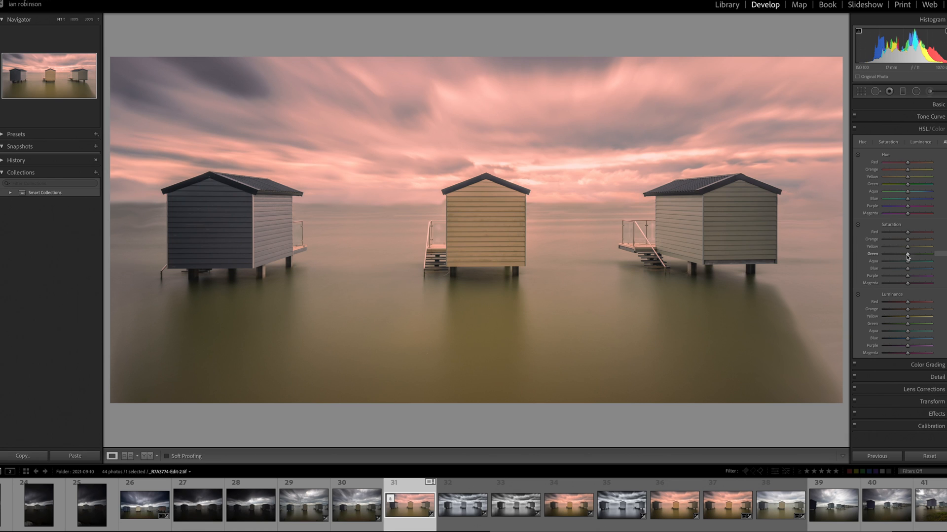
pyautogui.moveTo(907, 256)
pyautogui.mouseDown()
pyautogui.moveTo(853, 259)
pyautogui.moveTo(907, 257)
pyautogui.moveTo(887, 248)
pyautogui.moveTo(899, 249)
pyautogui.mouseUp()
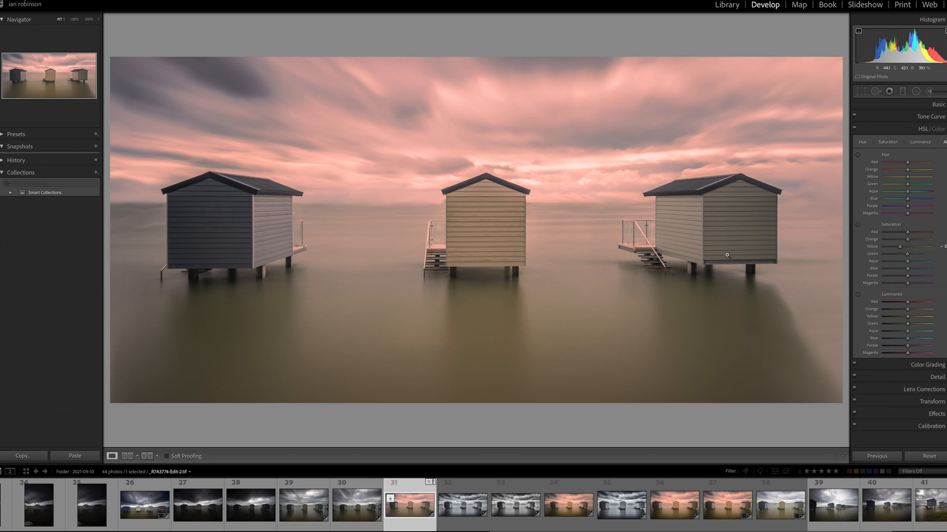
pyautogui.click(774, 256)
pyautogui.click(774, 257)
# Increase the overall Vibrance further to bring colour back into the huts and water, then ease it back slightly.
pyautogui.click(934, 105)
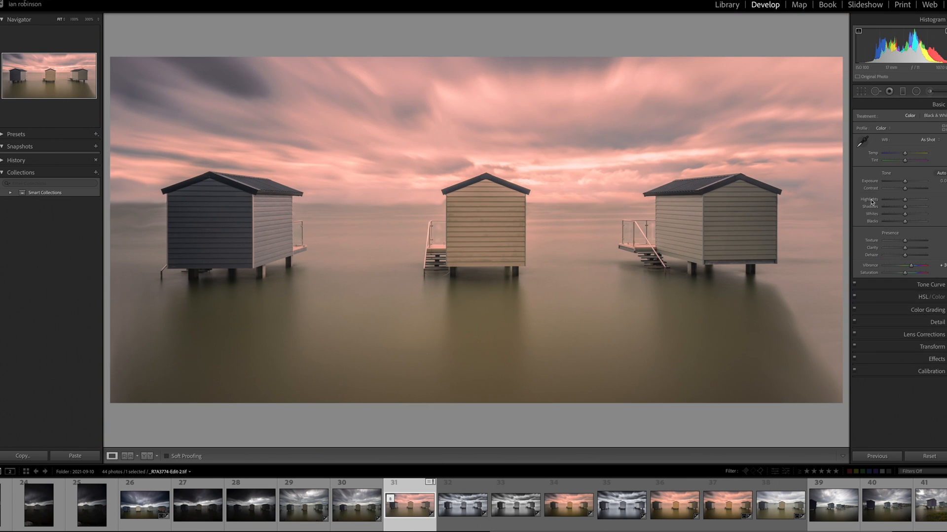
pyautogui.click(911, 266)
pyautogui.moveTo(911, 267); pyautogui.dragTo(919, 267)
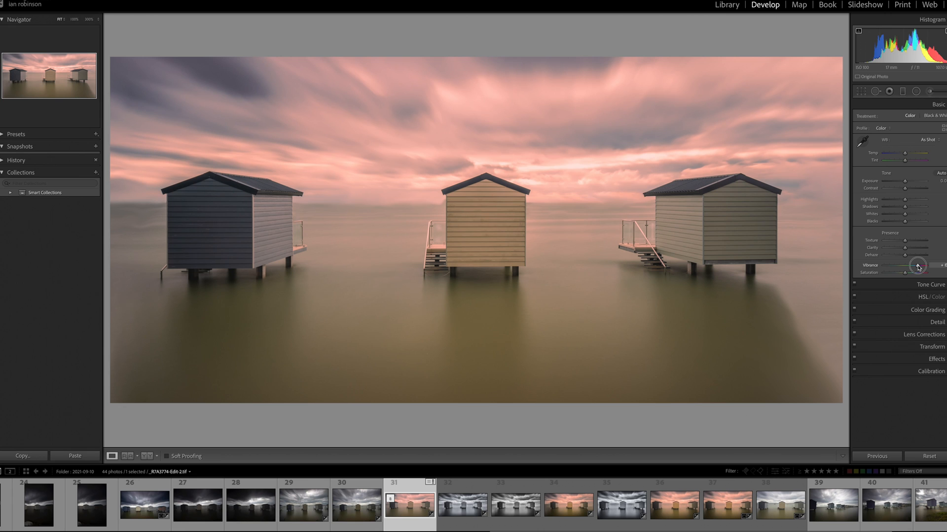
pyautogui.moveTo(918, 267); pyautogui.dragTo(917, 268)
pyautogui.moveTo(917, 268); pyautogui.dragTo(915, 268)
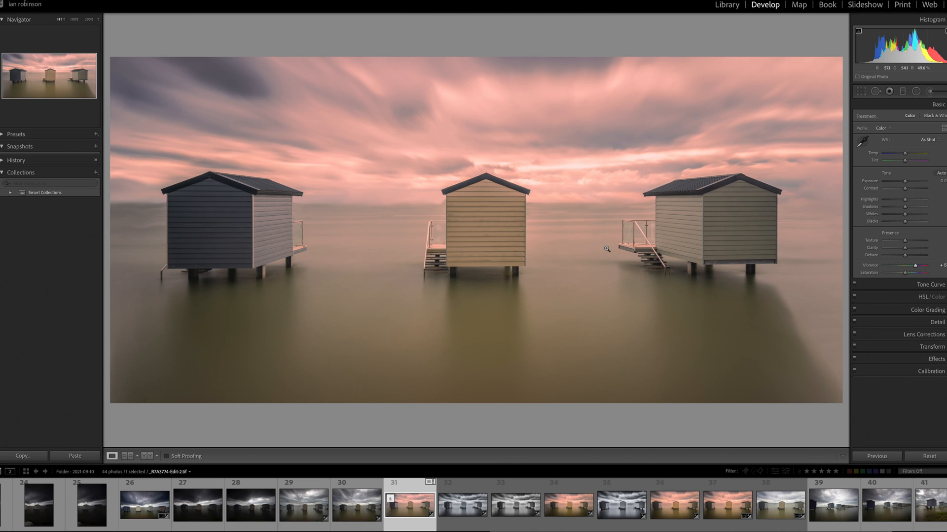
# Add a subtle dark post-crop vignette with Highlight Priority style, increasing its Feather and Roundness.
pyautogui.click(925, 365)
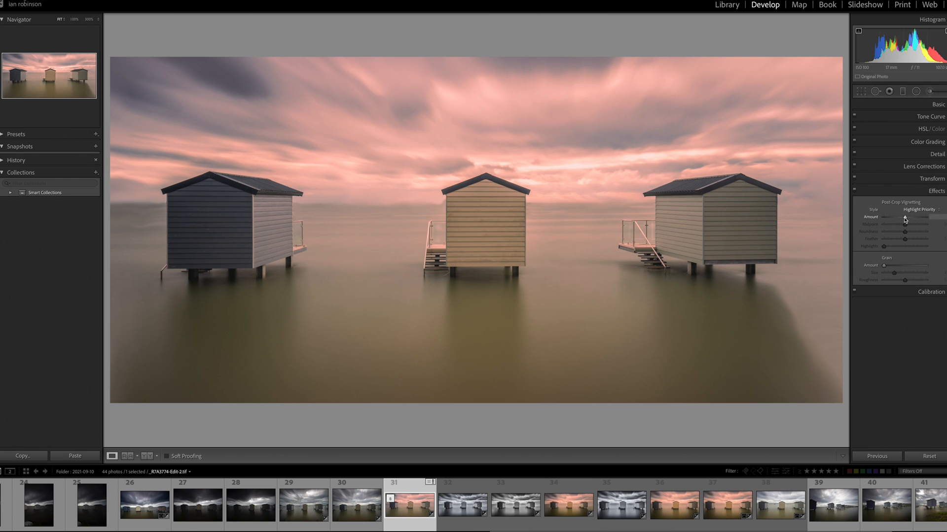
pyautogui.moveTo(905, 219); pyautogui.dragTo(893, 220)
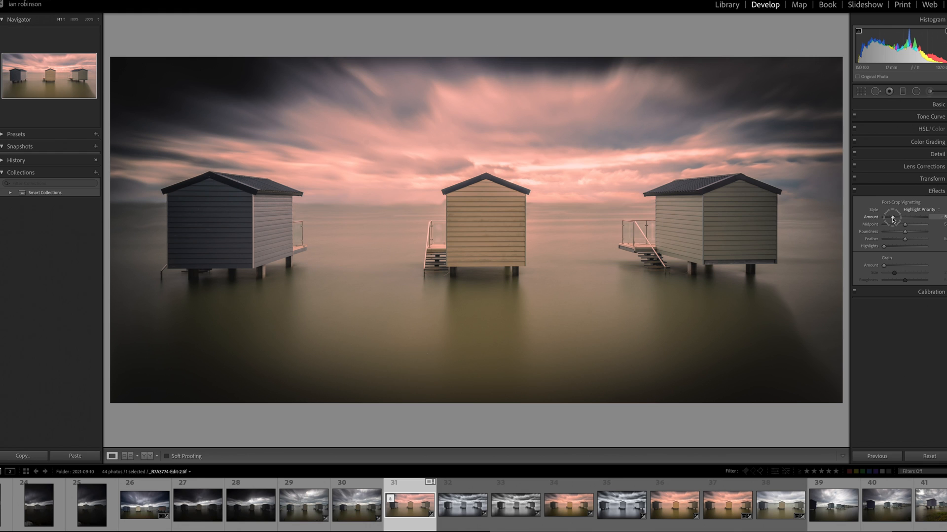
pyautogui.moveTo(893, 220)
pyautogui.mouseDown()
pyautogui.moveTo(905, 239)
pyautogui.moveTo(921, 242)
pyautogui.moveTo(900, 220)
pyautogui.mouseUp()
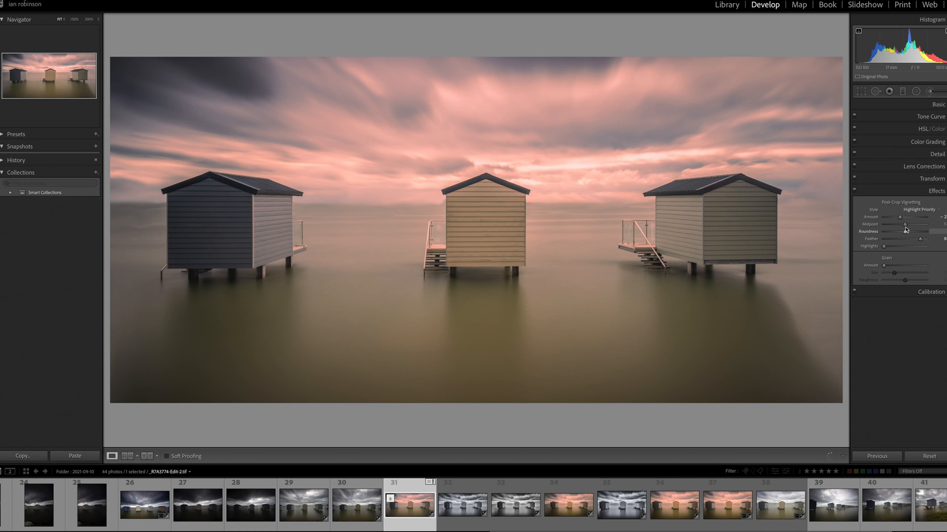
pyautogui.moveTo(905, 233)
pyautogui.mouseDown()
pyautogui.moveTo(896, 232)
pyautogui.moveTo(927, 231)
pyautogui.moveTo(905, 226)
pyautogui.mouseUp()
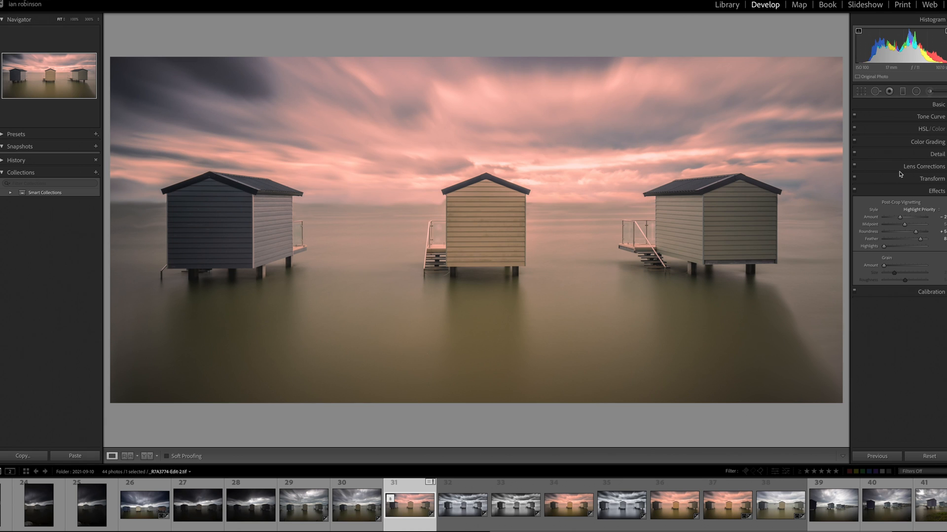
# Sharpen the photo and raise the sharpening Masking with its preview shown, limiting sharpening mainly to the huts' edges.
pyautogui.click(937, 154)
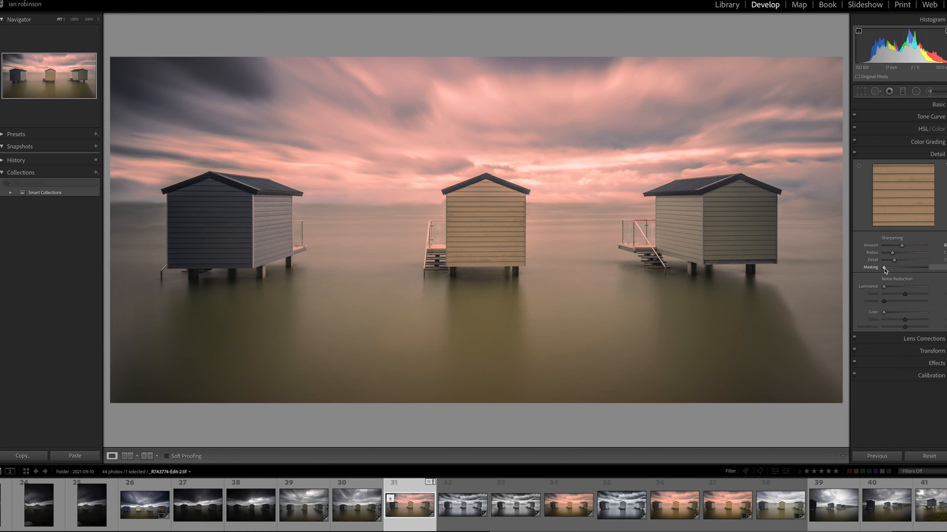
pyautogui.press('alt')
pyautogui.keyDown('alt'); pyautogui.click(884, 268); pyautogui.keyUp('alt')
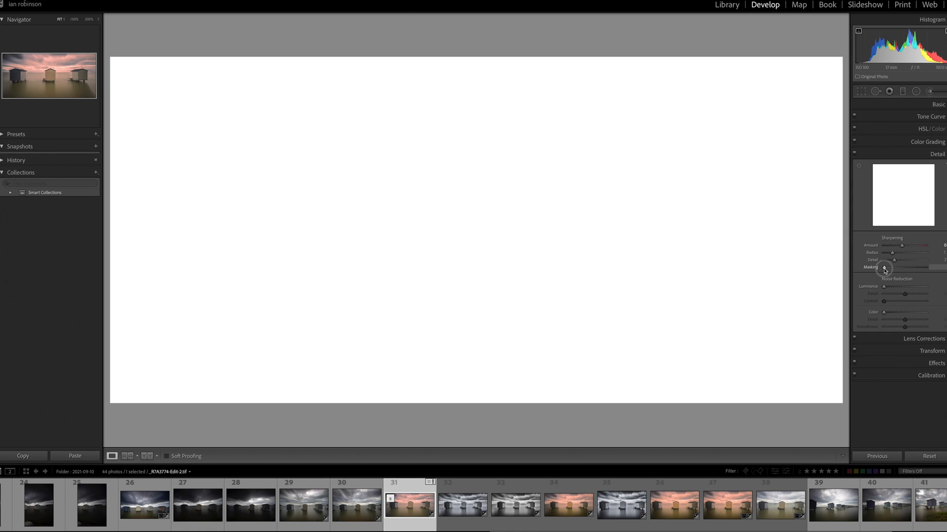
pyautogui.moveTo(884, 268); pyautogui.dragTo(916, 270)
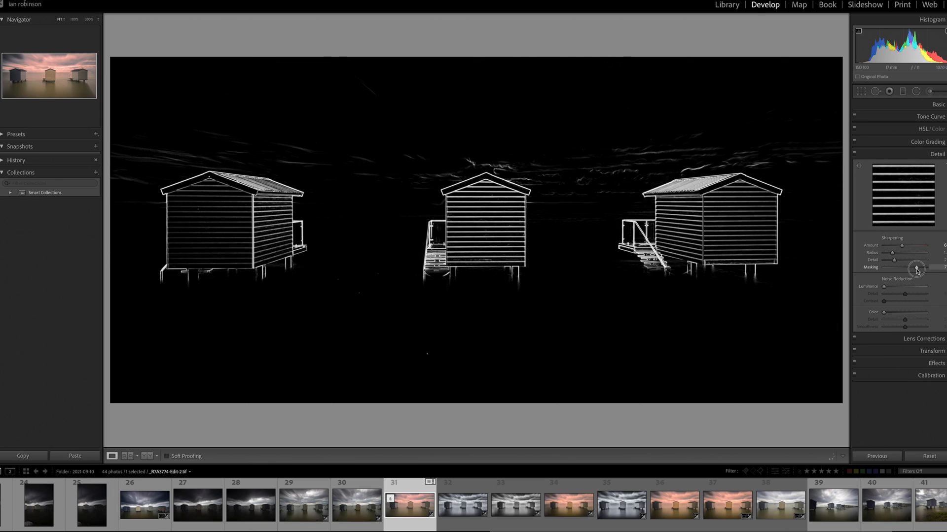
# Raise the sharpening Masking slightly further with its mask preview shown, keeping sharpening mainly on the beach huts' edges.
pyautogui.moveTo(917, 271); pyautogui.dragTo(919, 270)
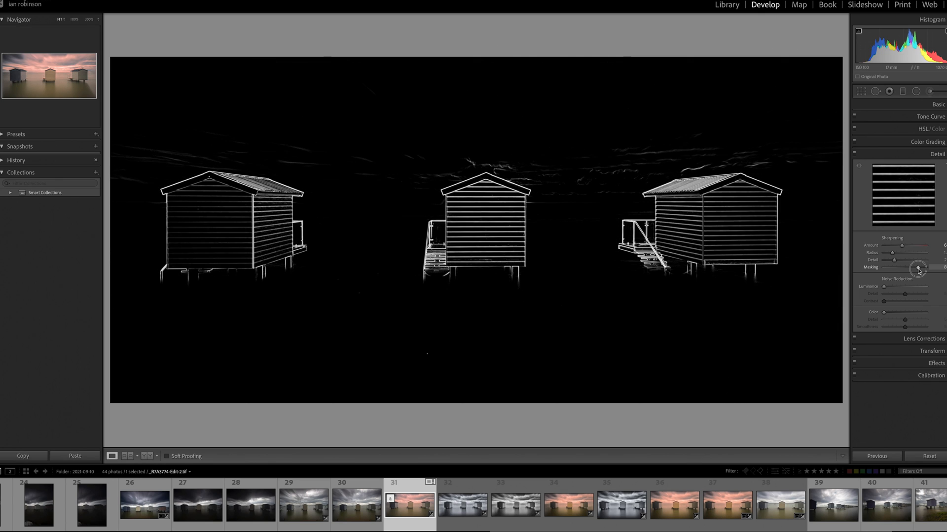
pyautogui.moveTo(918, 271); pyautogui.dragTo(920, 272)
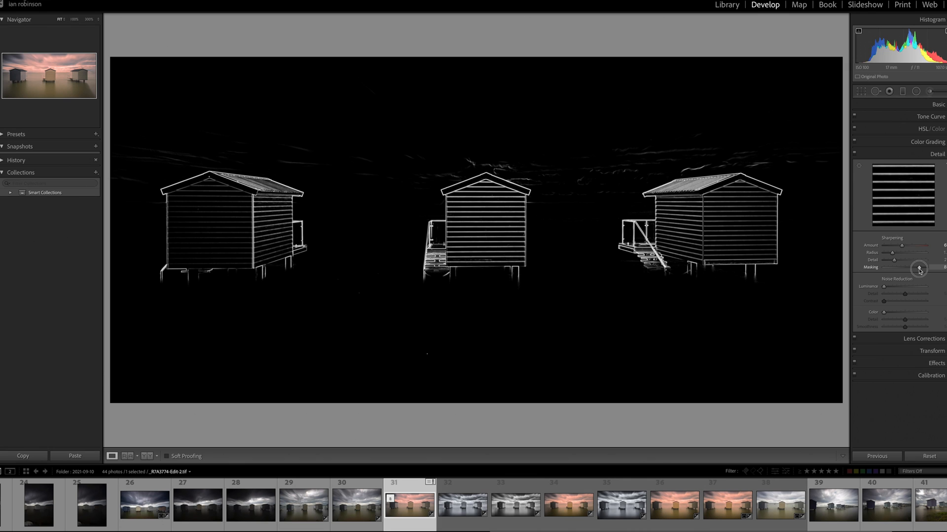
pyautogui.moveTo(919, 270); pyautogui.dragTo(920, 270)
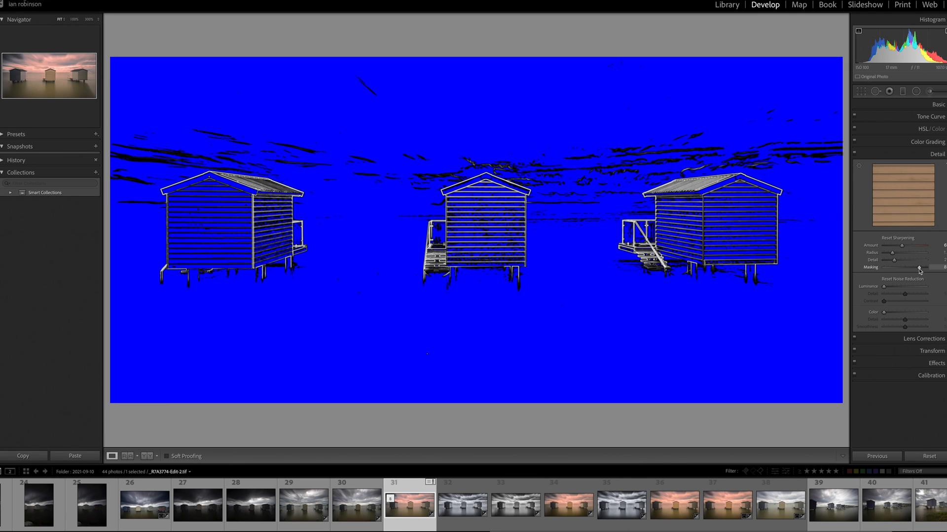
pyautogui.press('alt')
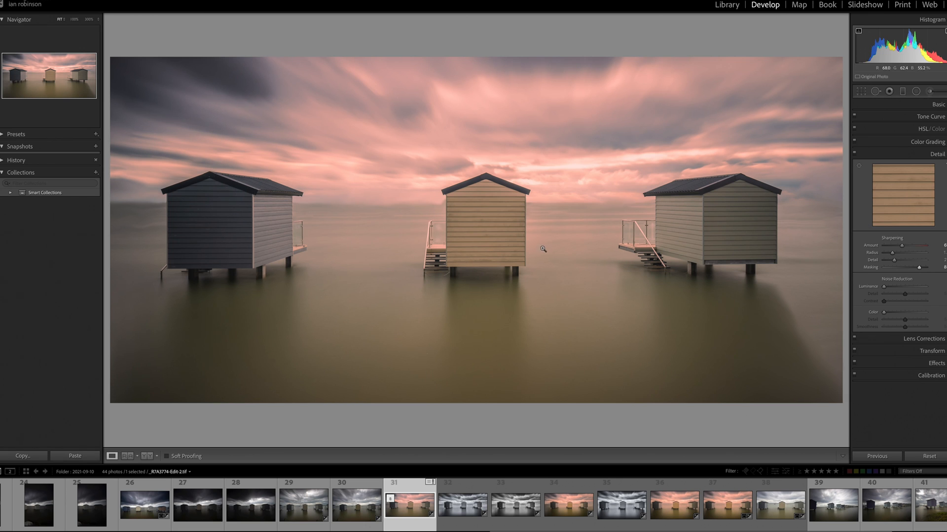
# Compare the finished pink-sky photo with the earlier pink edit and the black-and-white version, then return to the finished photo.
pyautogui.click(569, 505)
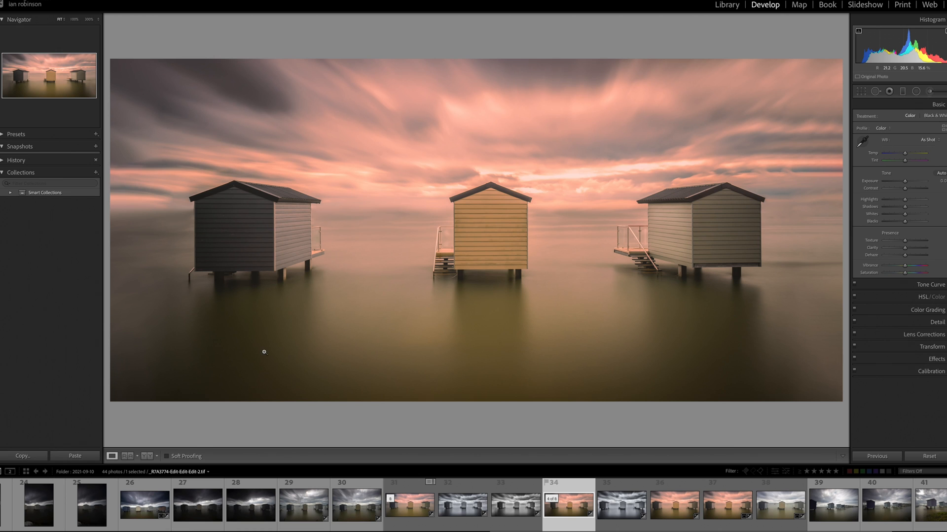
pyautogui.click(410, 506)
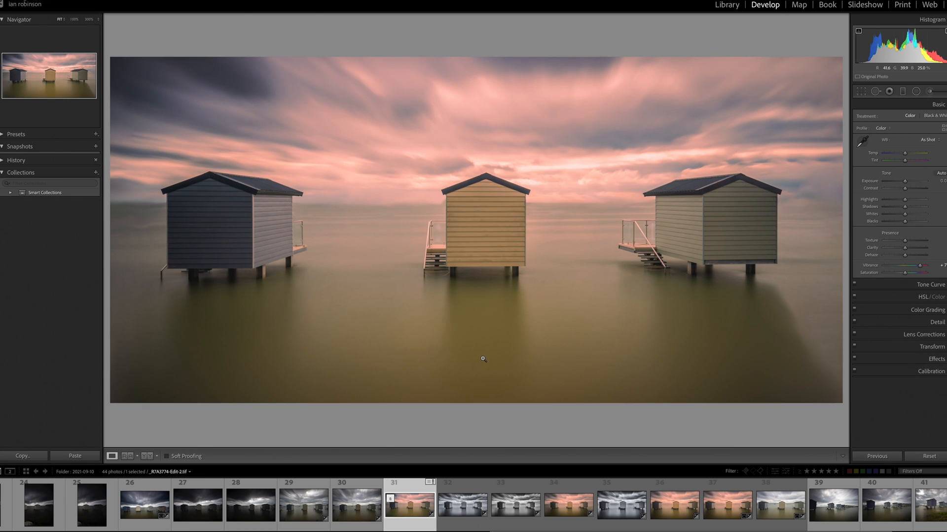
pyautogui.click(567, 514)
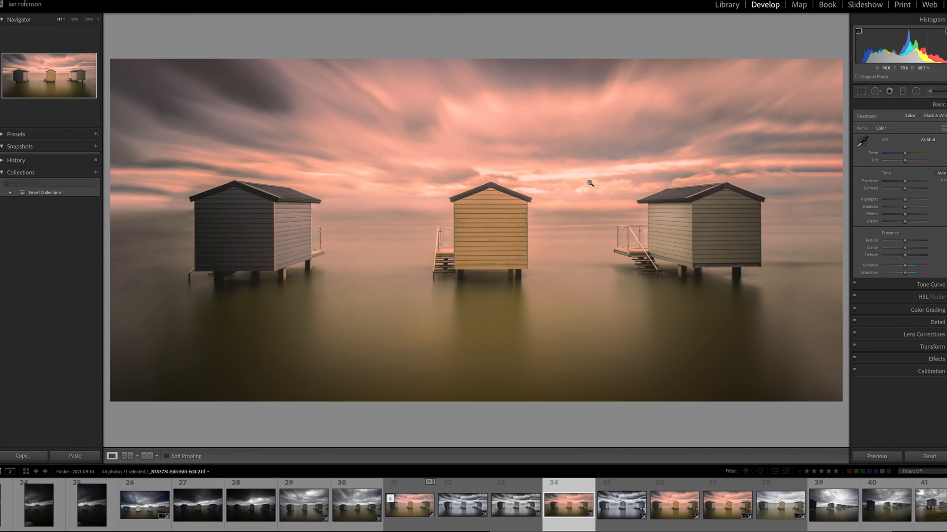
pyautogui.click(415, 500)
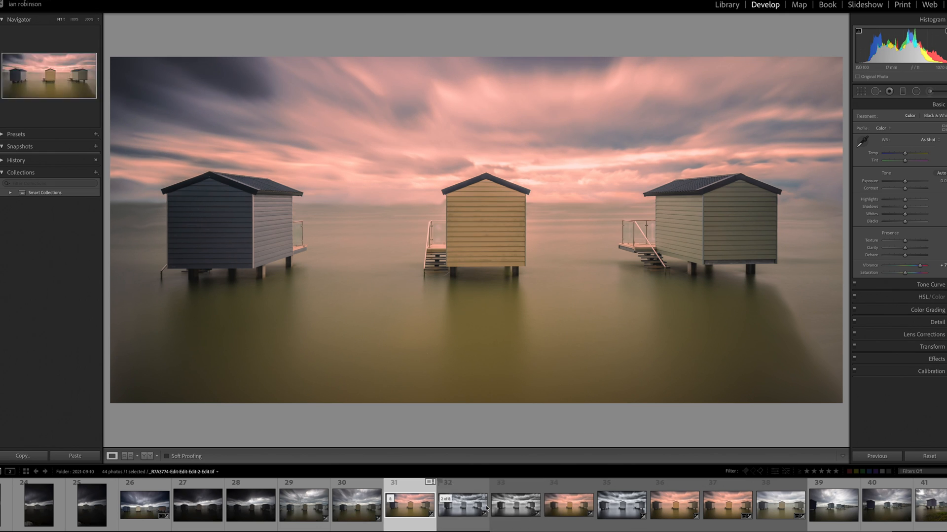
pyautogui.click(463, 509)
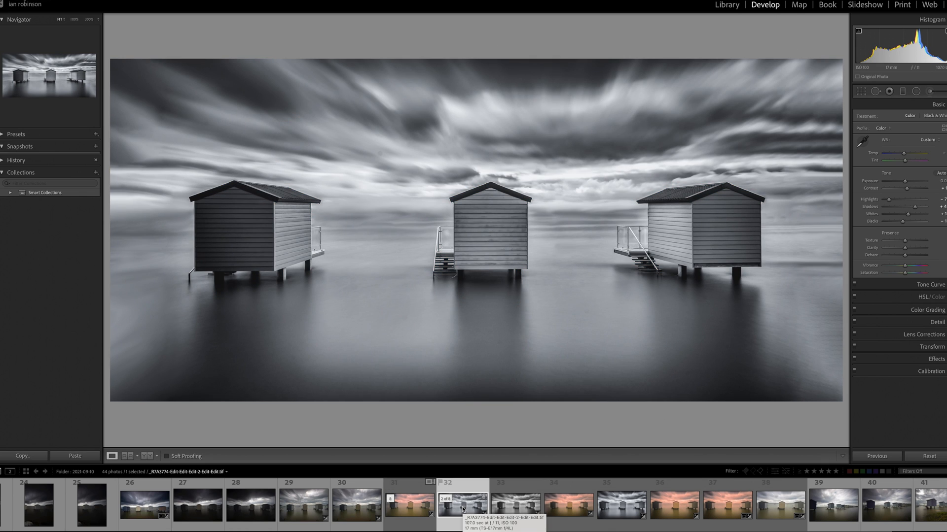
pyautogui.press('Left')
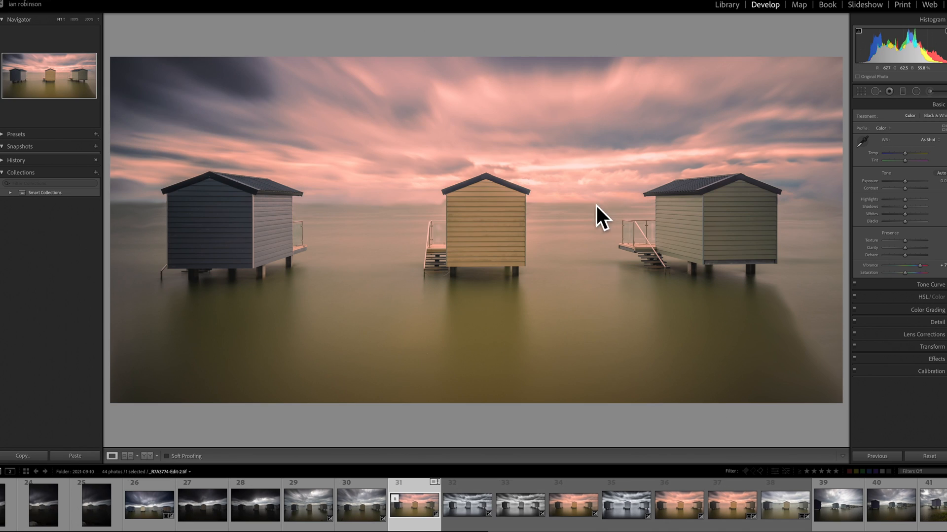
# Open the export settings for the finished pink-sky photo and set its watermark to white middle.
pyautogui.rightClick(469, 178)
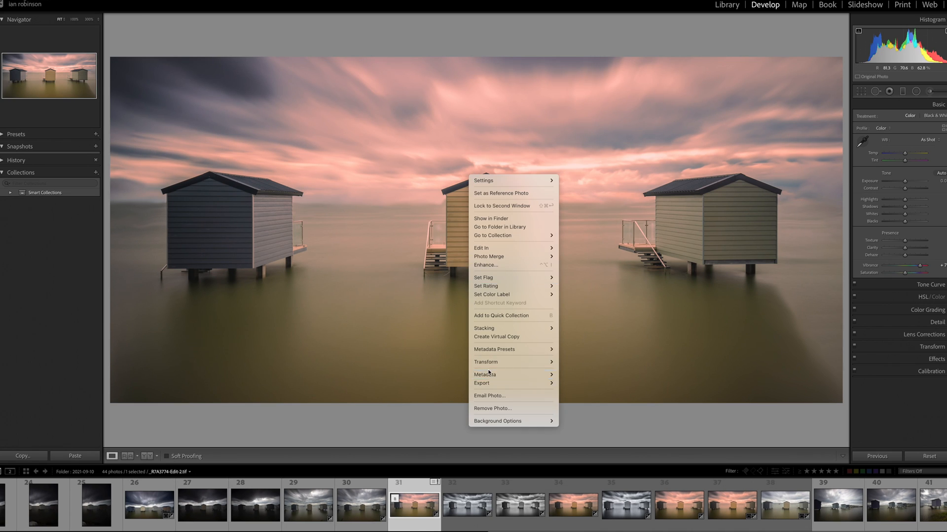
pyautogui.moveTo(495, 384)
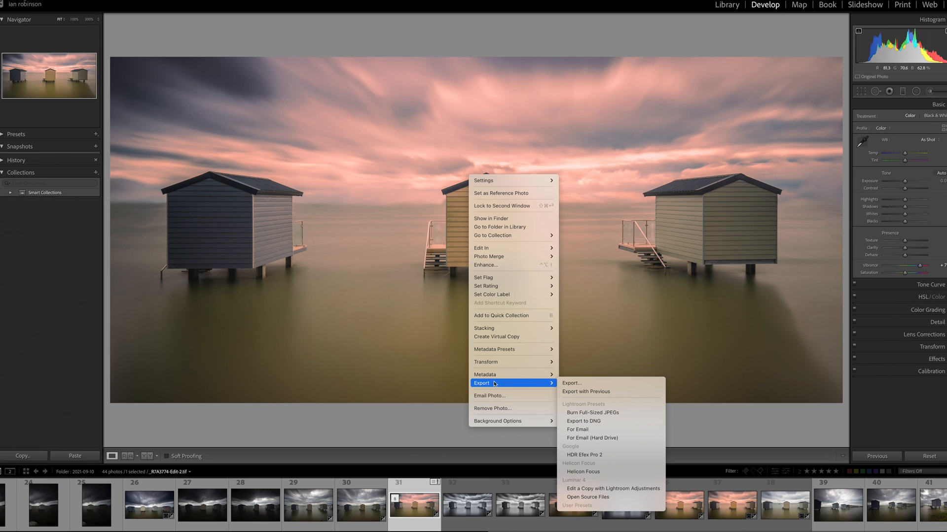
pyautogui.click(574, 383)
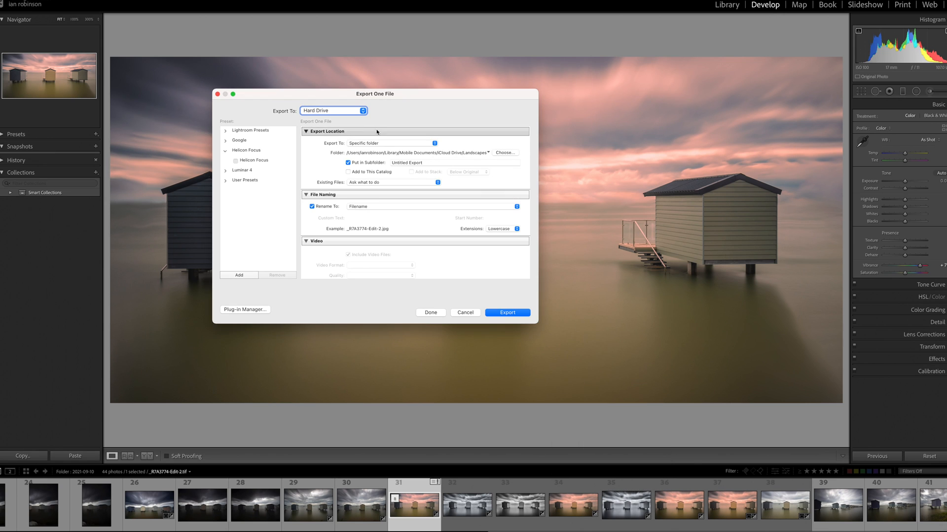
pyautogui.scroll(-3, 398, 248)
pyautogui.scroll(3, 399, 248)
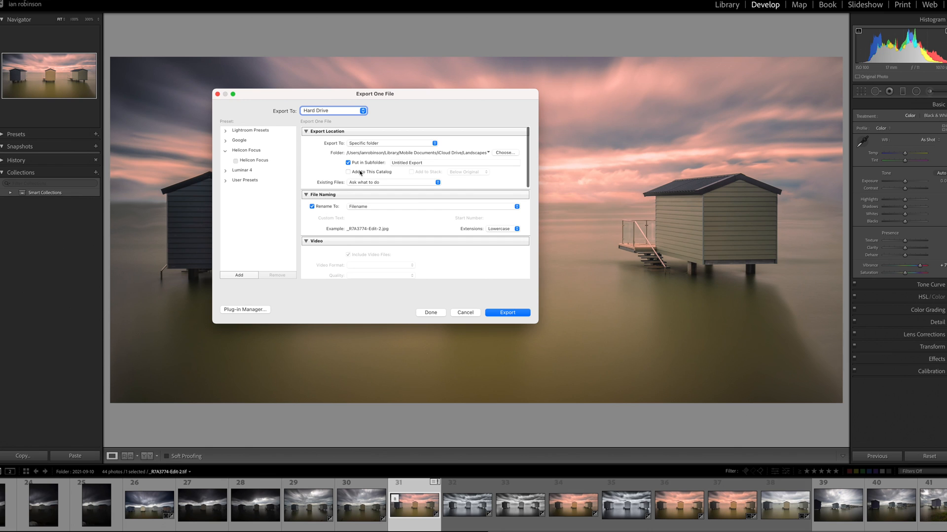
pyautogui.scroll(-3, 424, 251)
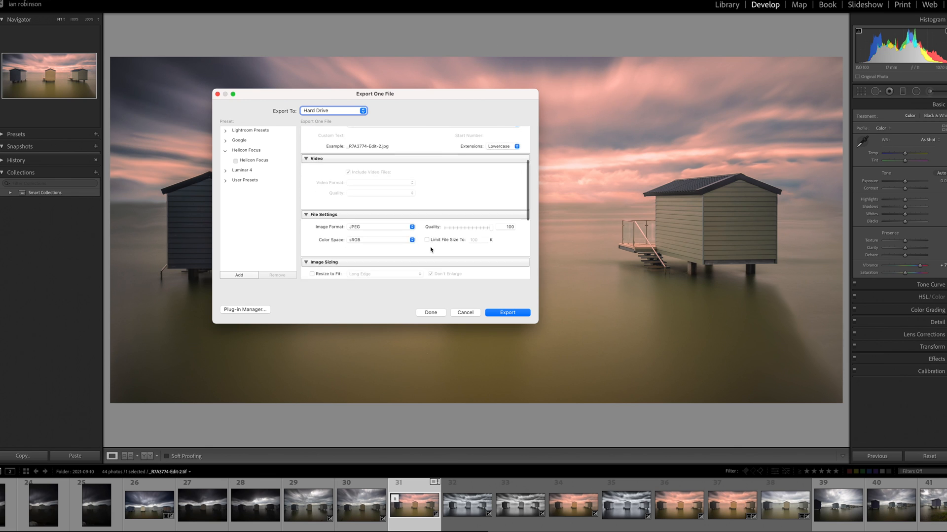
pyautogui.scroll(-8, 431, 250)
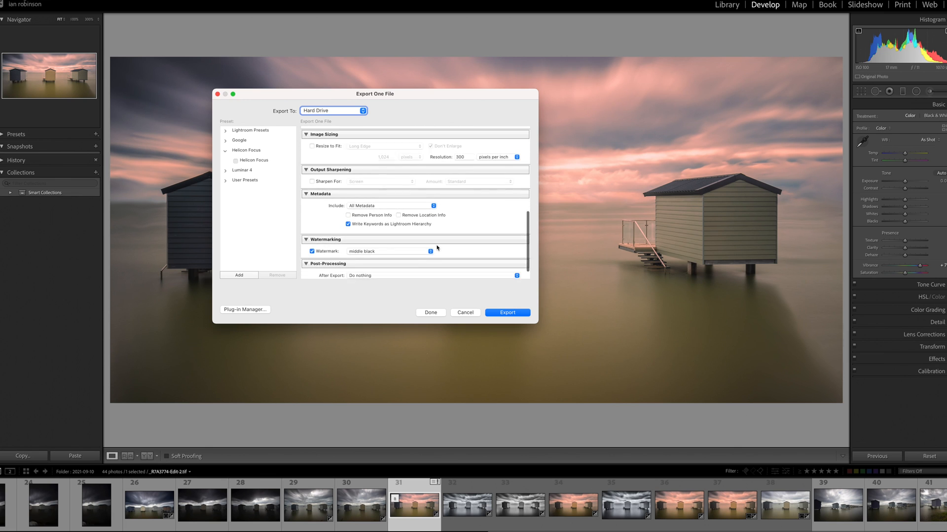
pyautogui.scroll(-2, 424, 246)
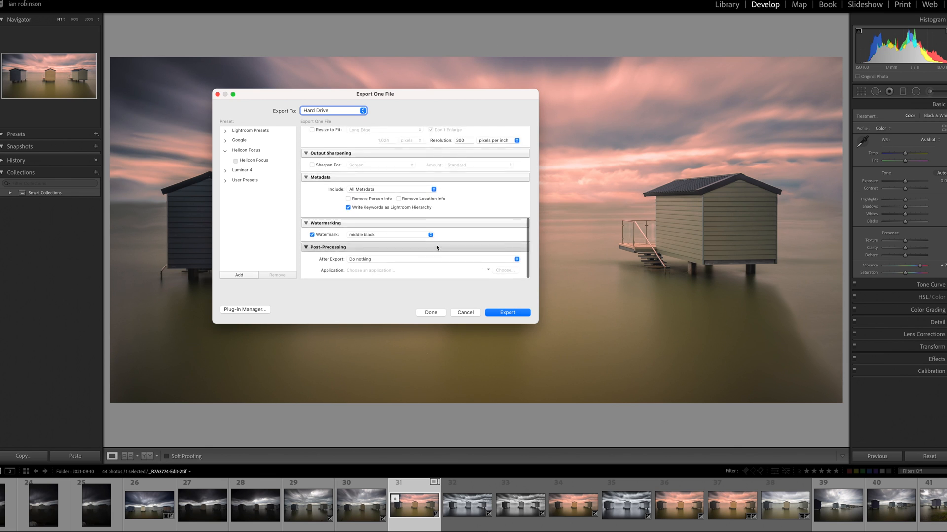
pyautogui.click(379, 235)
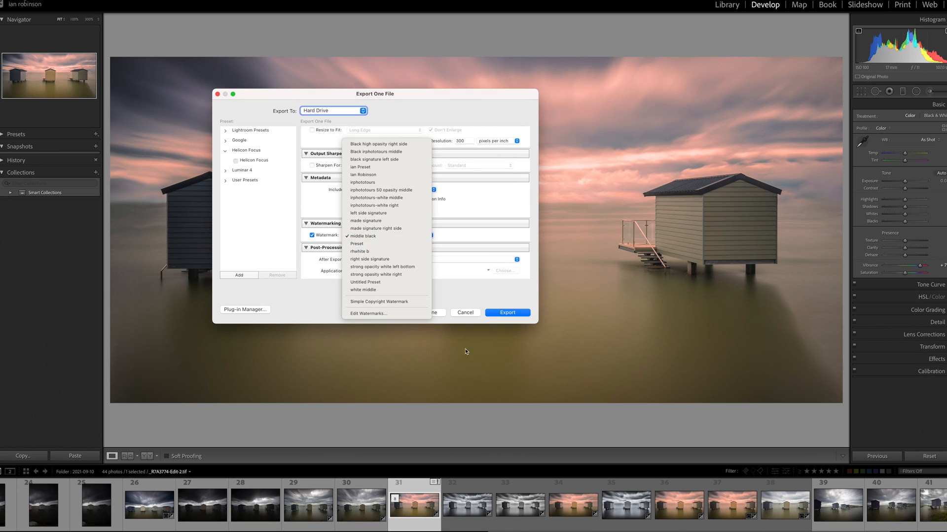
pyautogui.click(364, 291)
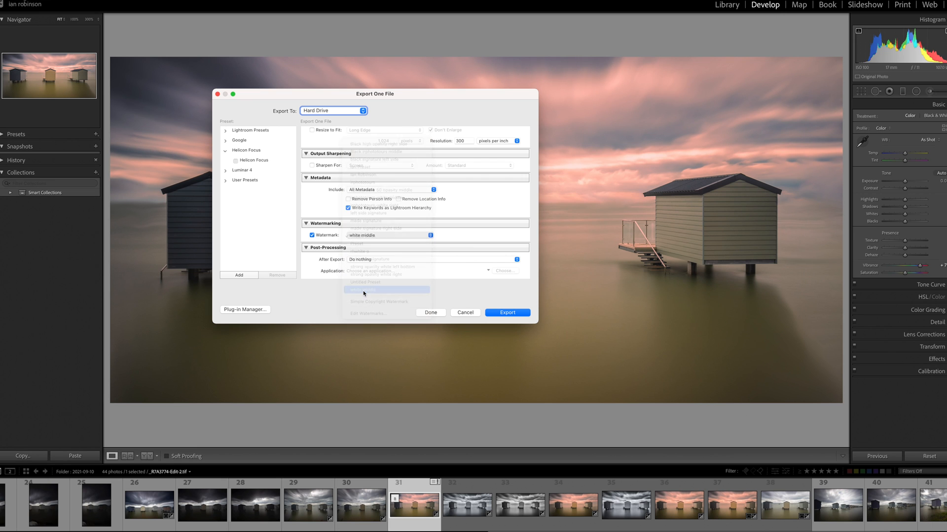